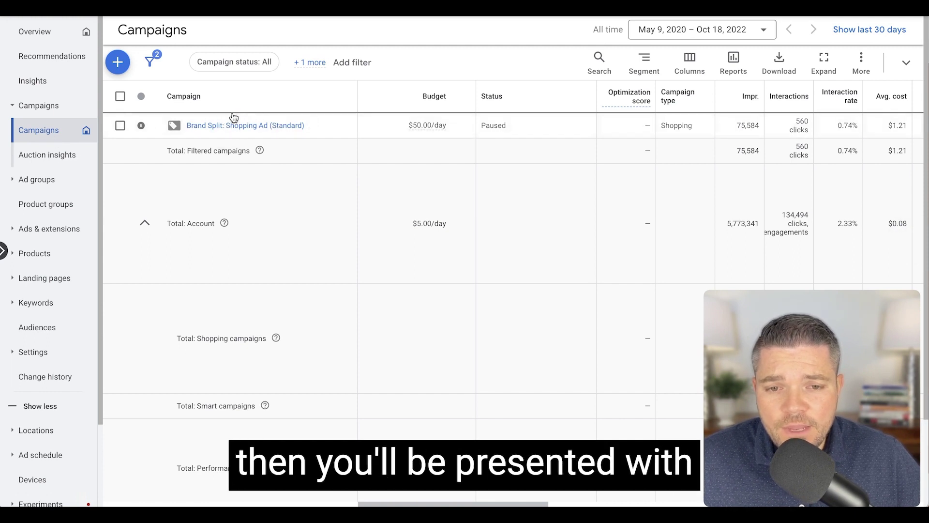
- Open the 'Brand Split: Shopping Ad (Standard)' campaign from the Campaigns list
click(266, 127)
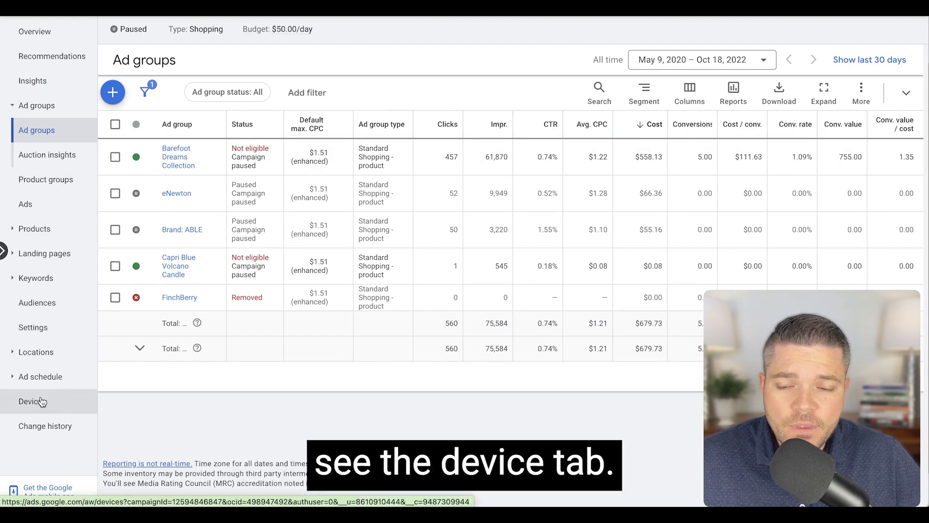
- Show the Devices report, comparing mobile cost $614.85 with computers' $57.61 cost and 3.73 return
click(31, 402)
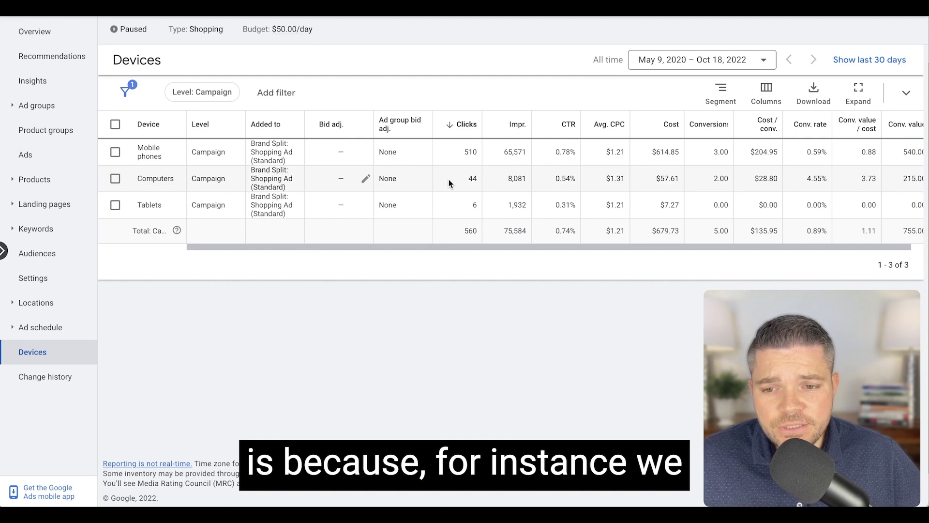
double_click(664, 153)
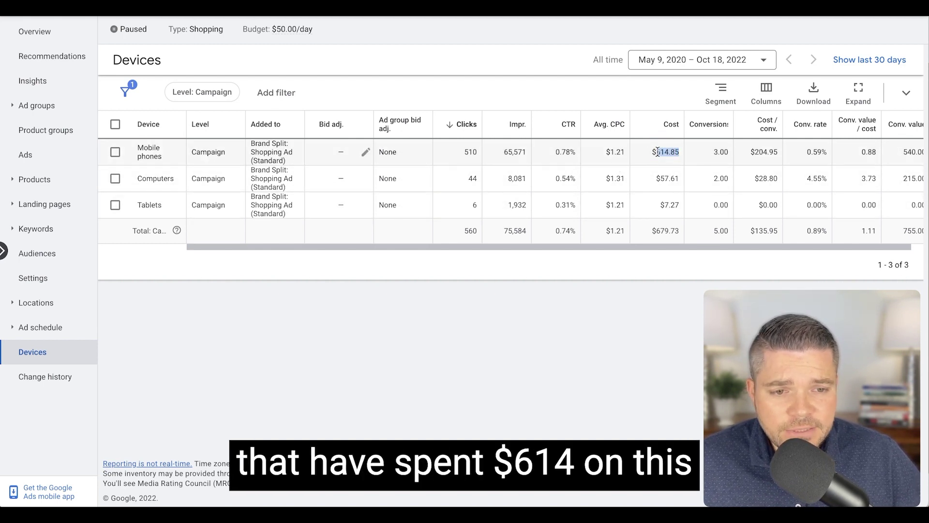
click(686, 159)
scroll(705, 155, right, 1)
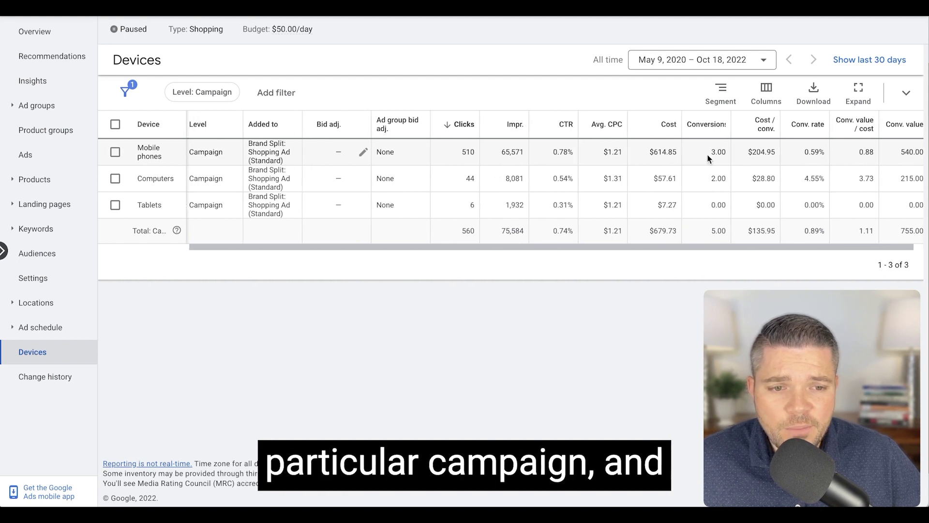
scroll(708, 159, left, 1)
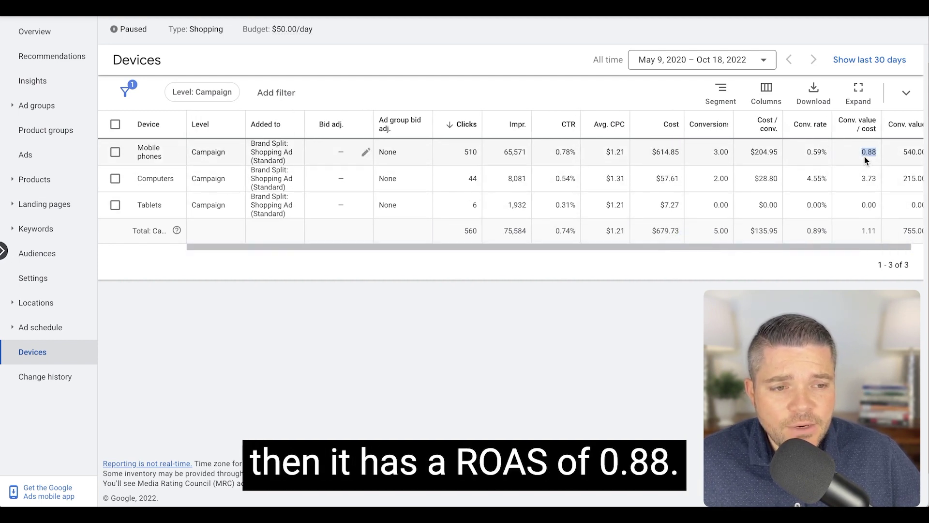
double_click(668, 179)
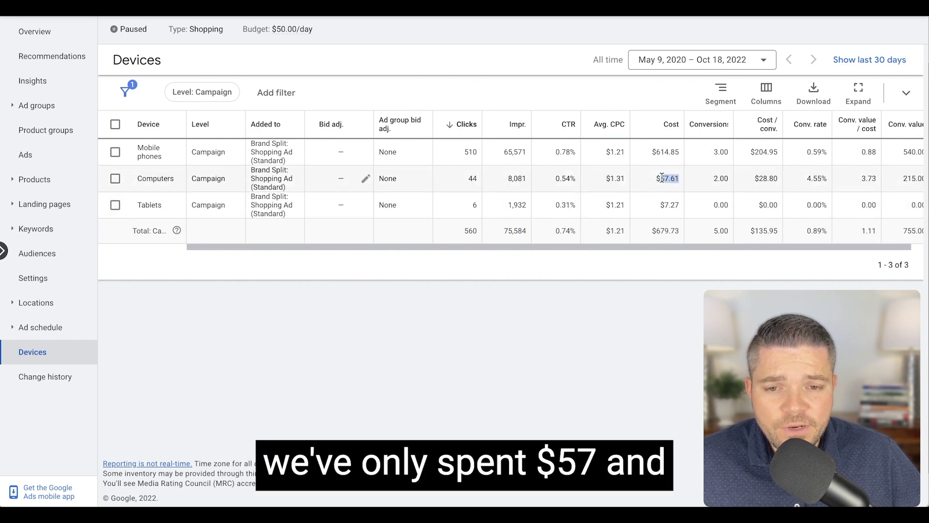
double_click(863, 177)
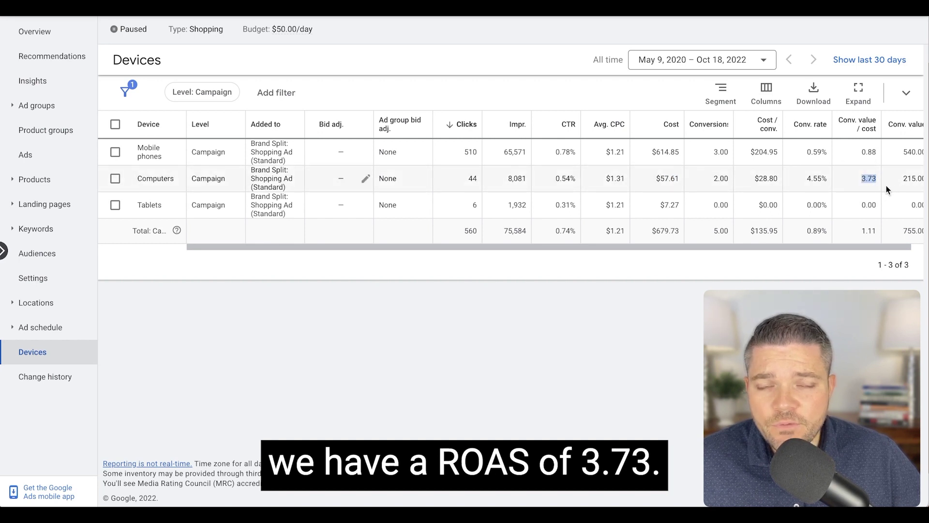
click(645, 208)
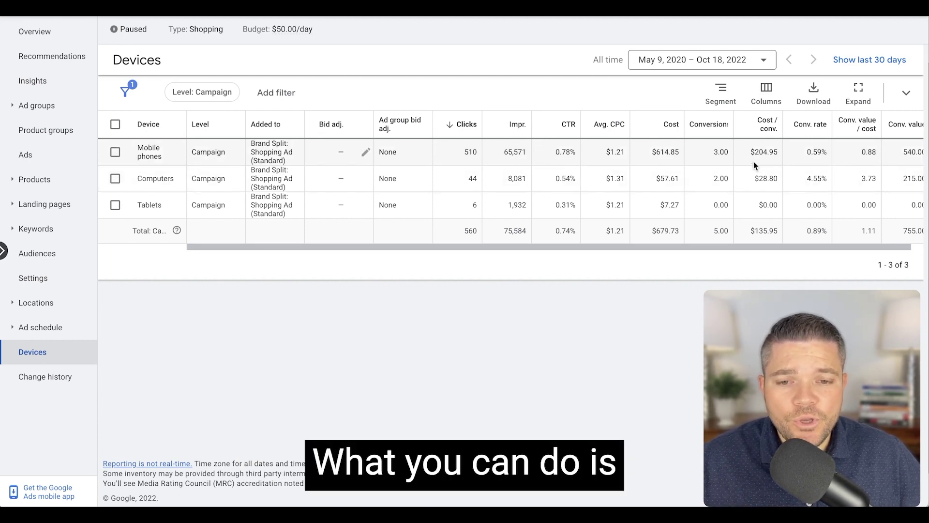
- Give Mobile phones a -10% bid adjustment, given their weak 0.88 return
click(363, 154)
click(349, 187)
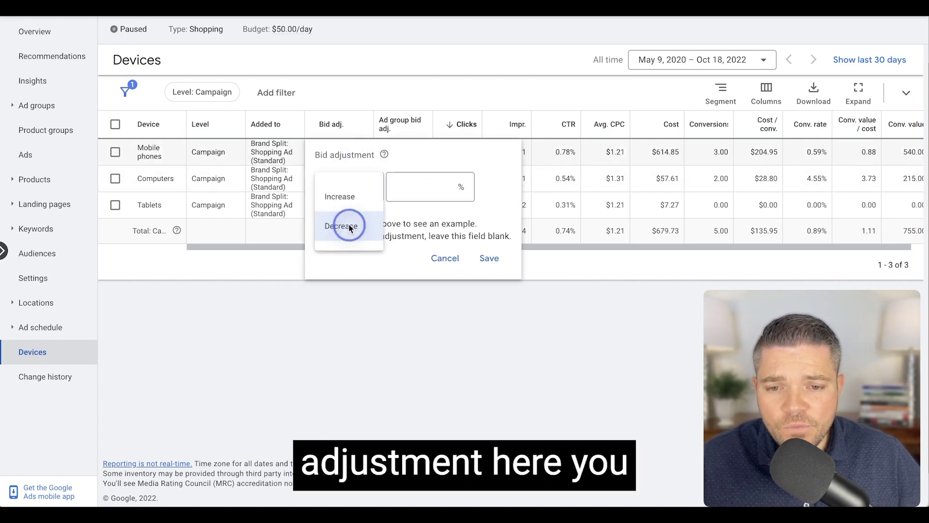
click(346, 227)
click(436, 188)
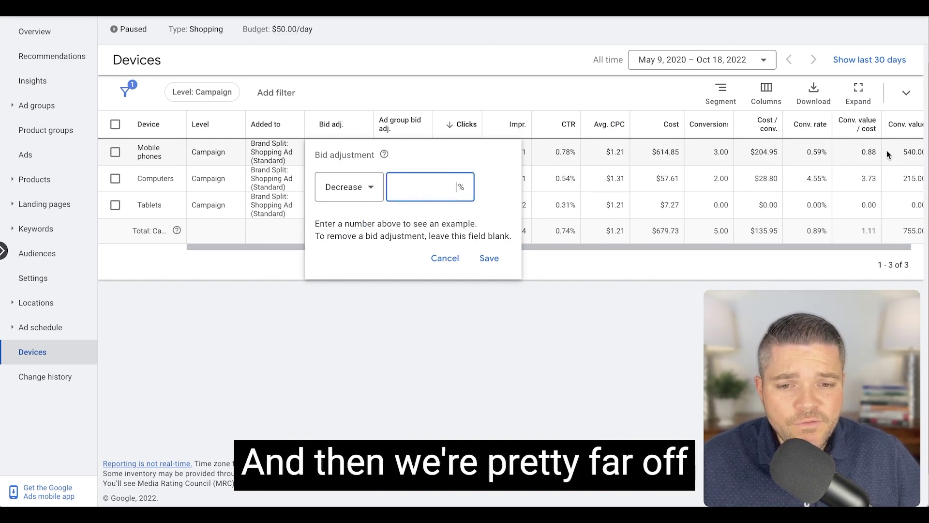
text(10)
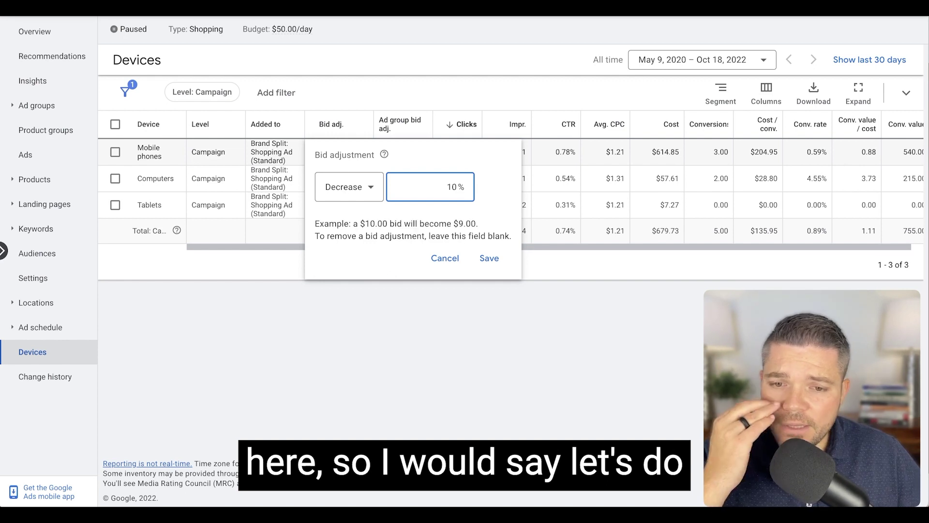
click(488, 259)
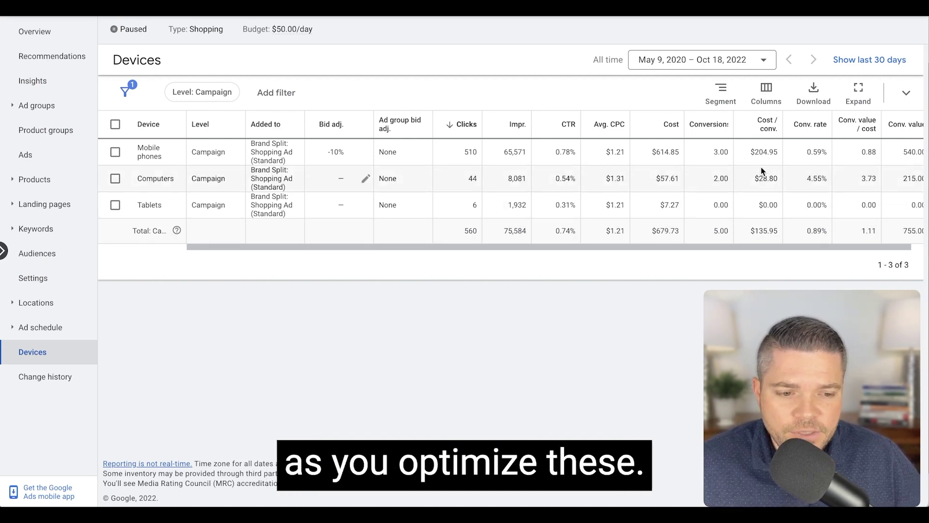
double_click(869, 152)
- Give Computers a +10% bid adjustment
double_click(615, 153)
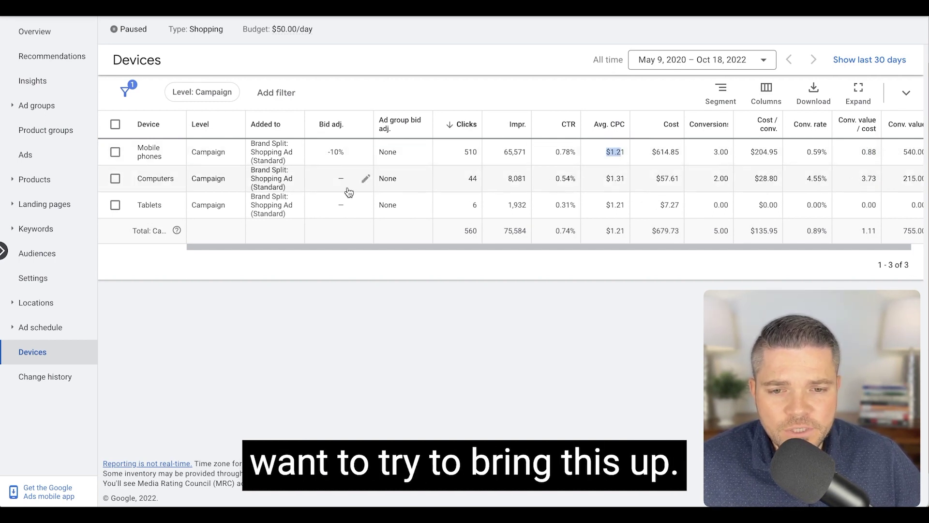
click(364, 180)
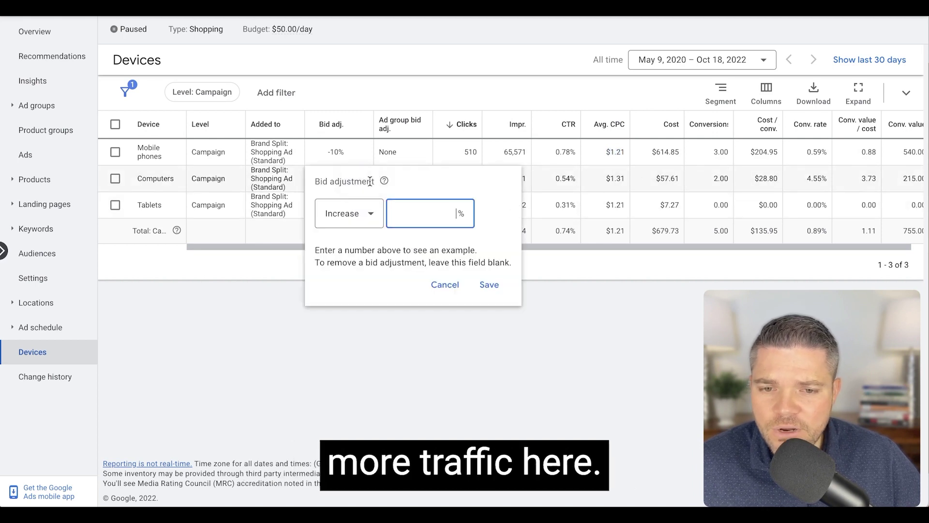
click(353, 210)
click(415, 214)
text(10)
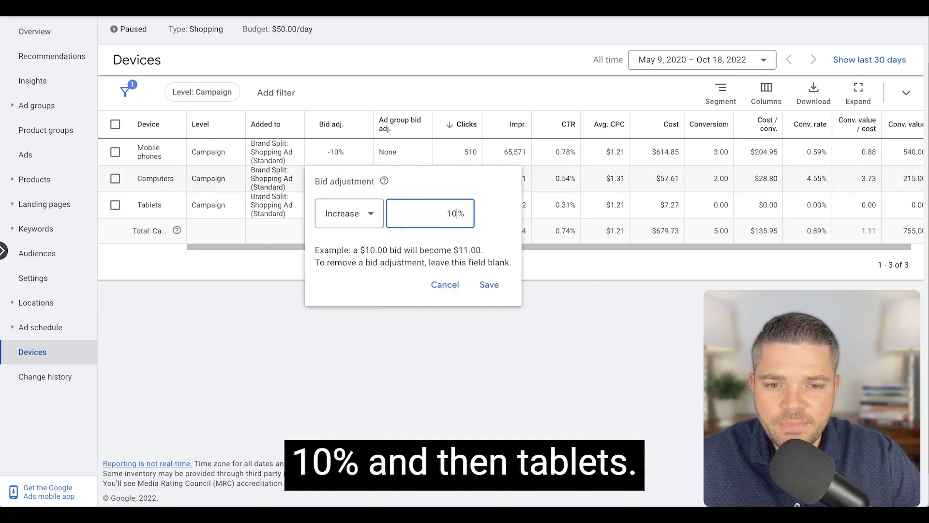
key(Return)
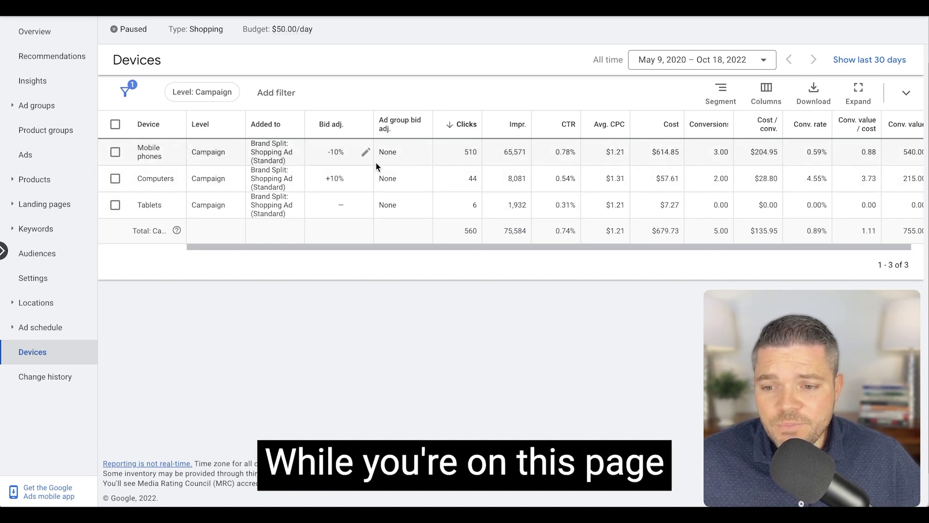
click(53, 305)
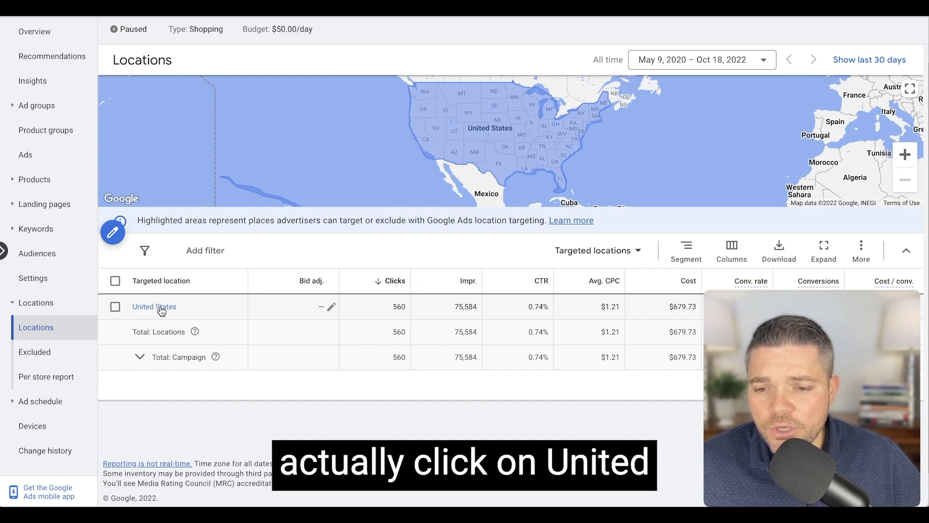
- Bring up the Narrow by choices for the United States location results
click(161, 309)
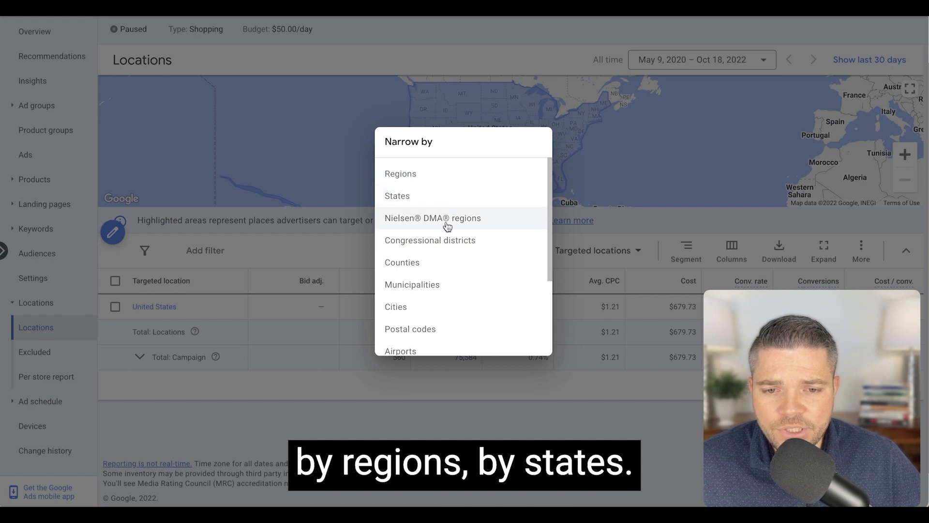
scroll(462, 242, down, 1)
scroll(433, 179, up, 2)
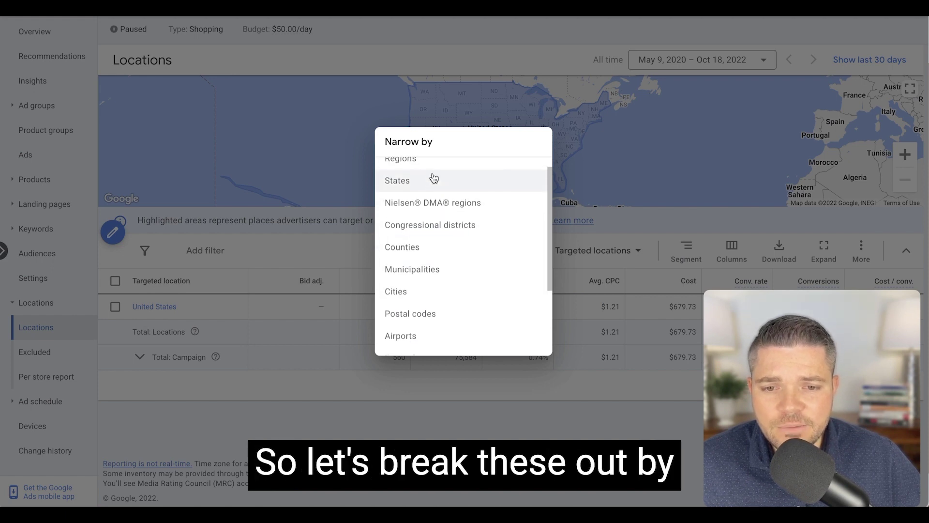
- Show United States results by state sorted by cost, with California highest at $89.07
click(415, 186)
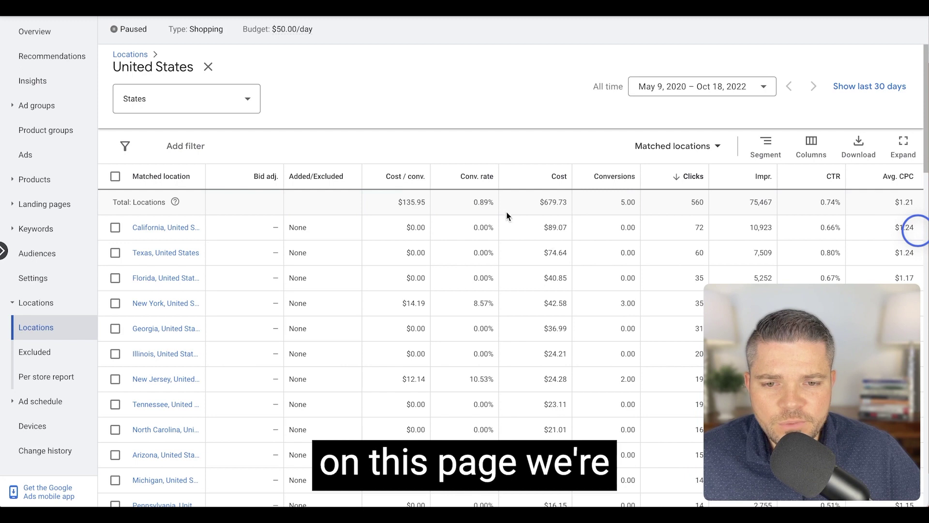
click(538, 179)
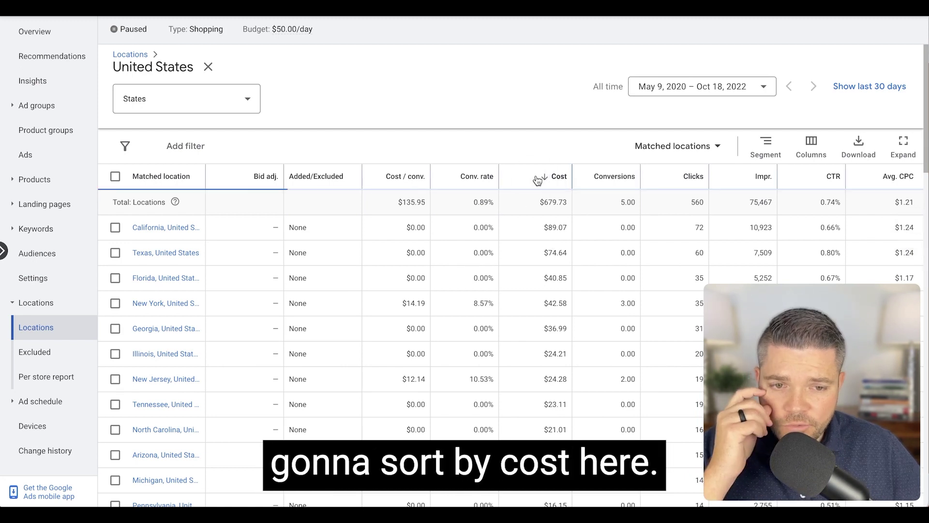
double_click(552, 228)
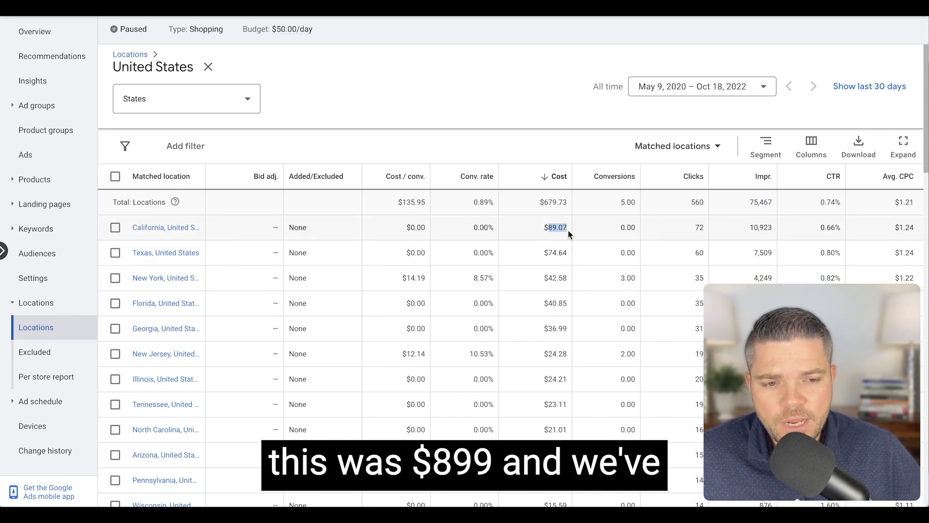
click(115, 228)
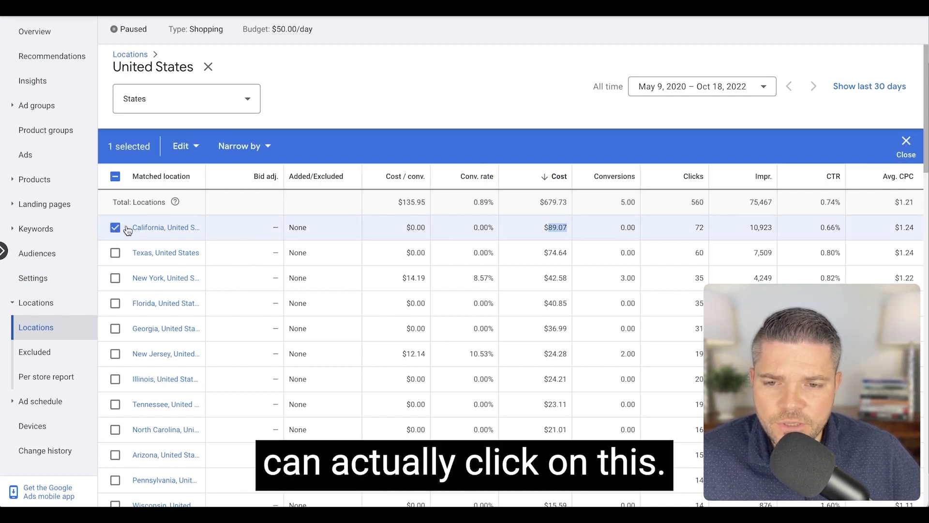
- Give California a -50% bid adjustment
click(185, 146)
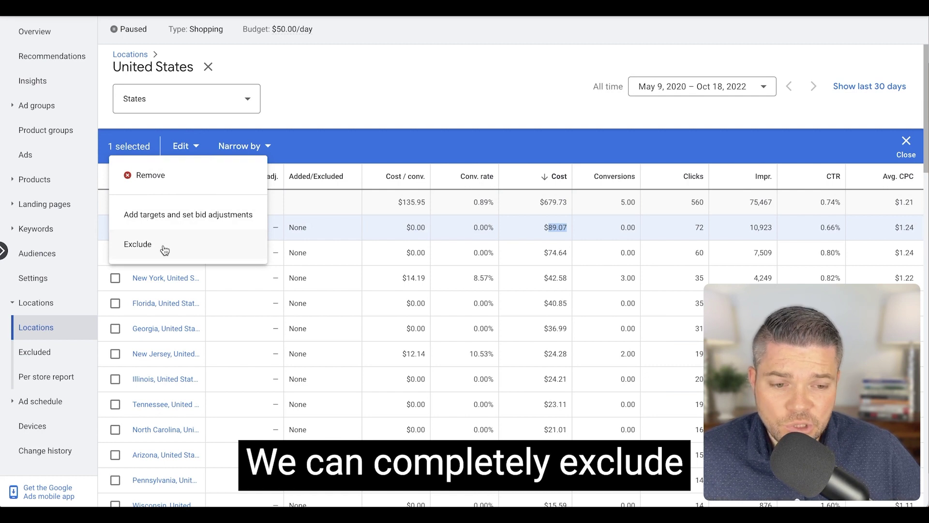
click(151, 216)
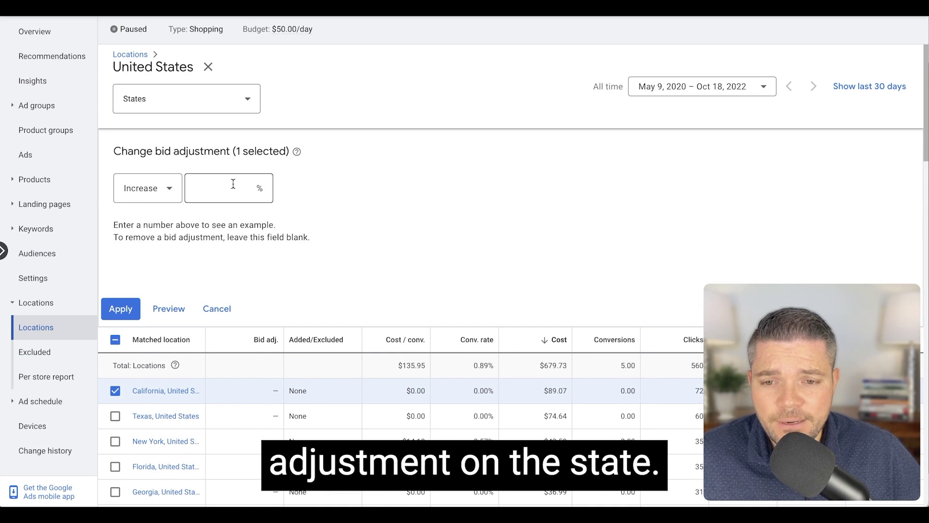
click(233, 183)
click(156, 189)
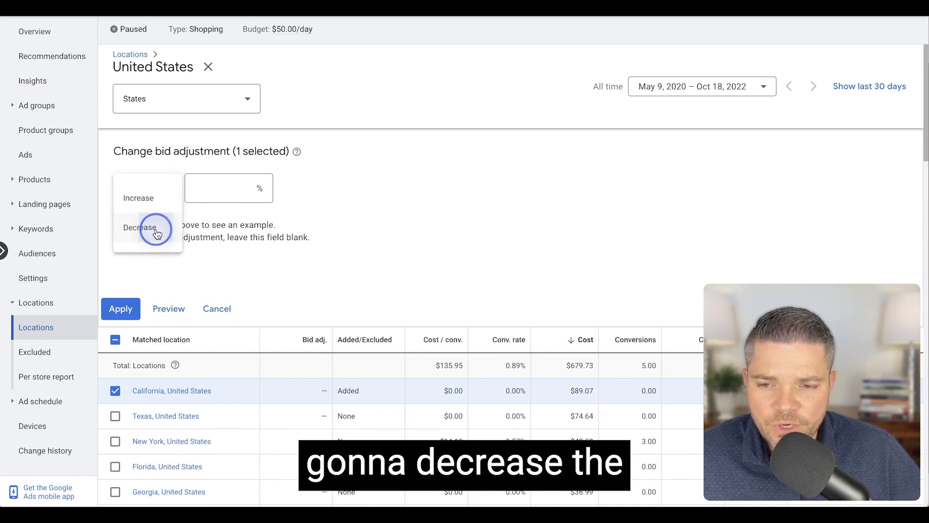
click(156, 230)
click(220, 187)
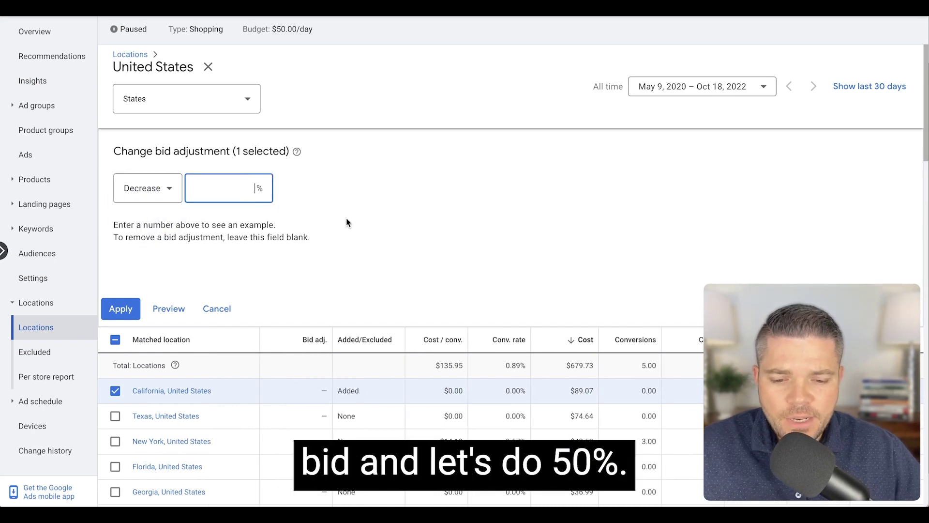
text(50)
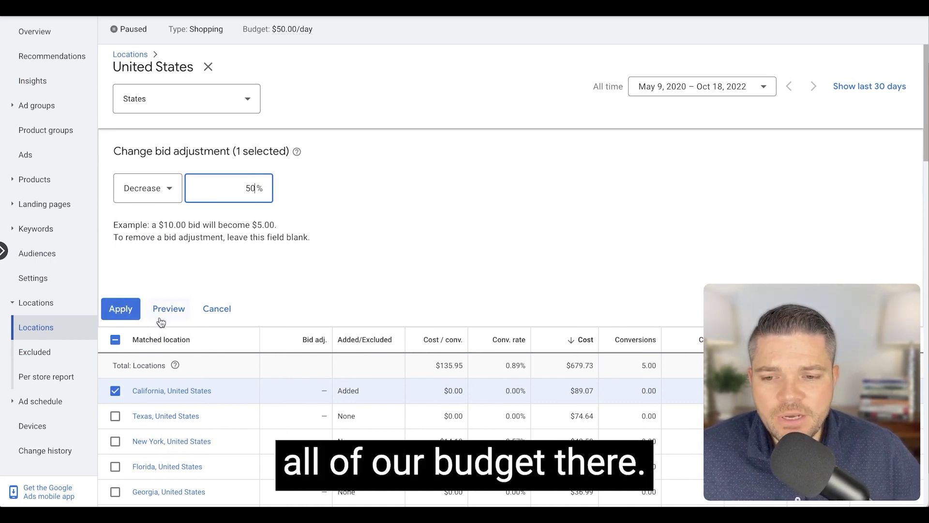
click(124, 312)
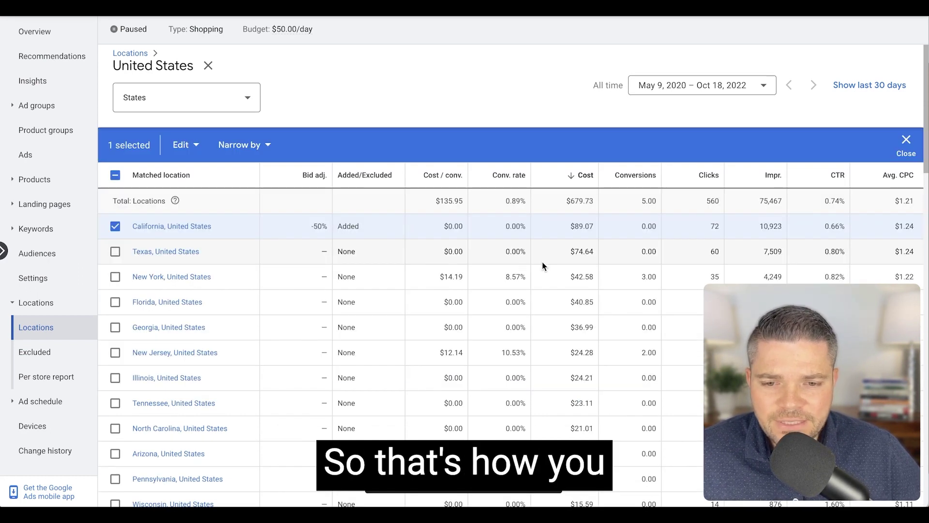
- Exclude Texas from the targeted states, then sort the states by Conv. value / cost
click(117, 253)
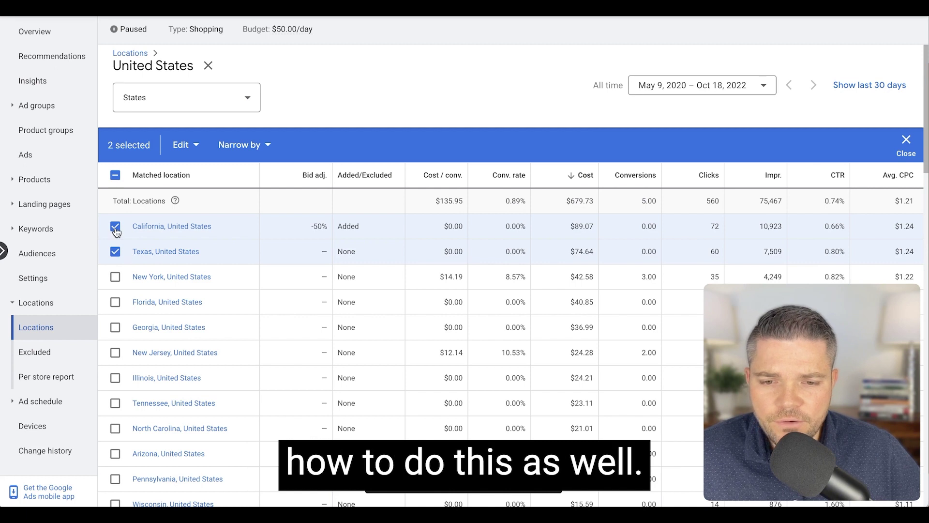
click(115, 226)
click(115, 251)
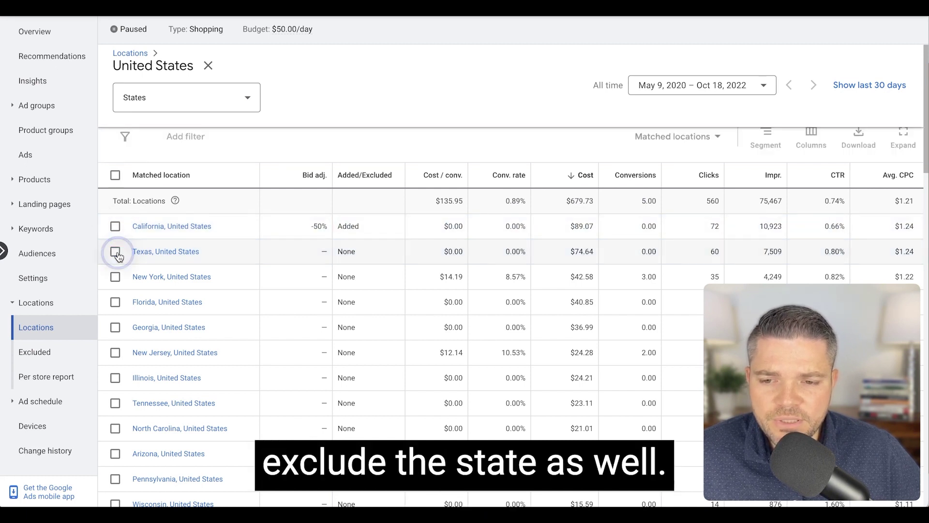
click(115, 252)
click(183, 147)
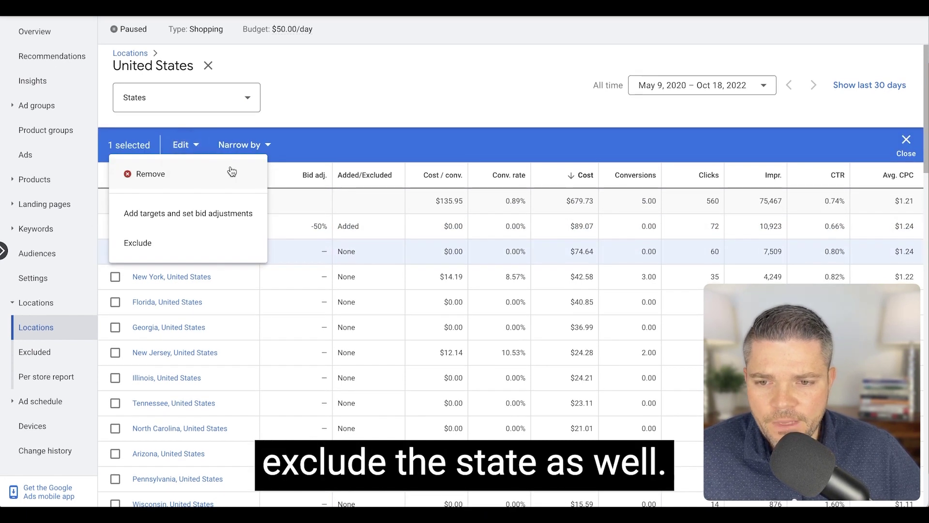
click(400, 126)
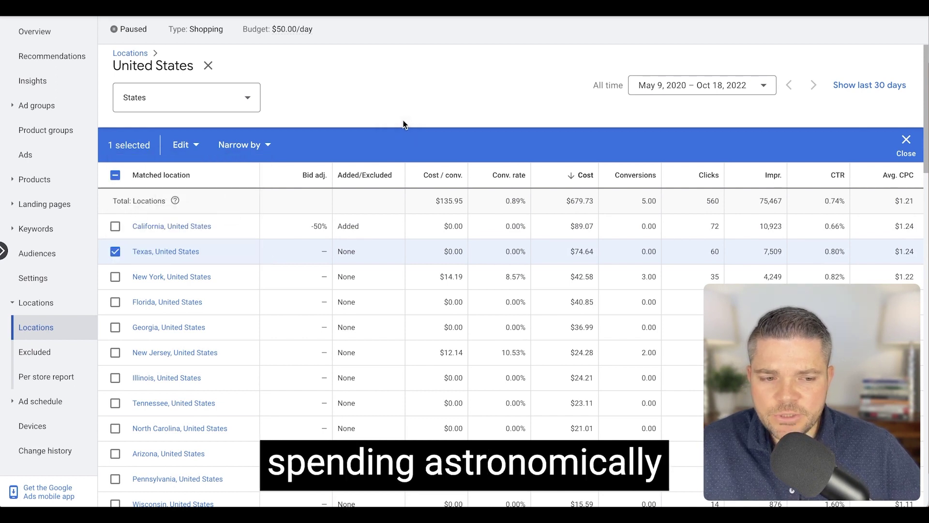
click(183, 145)
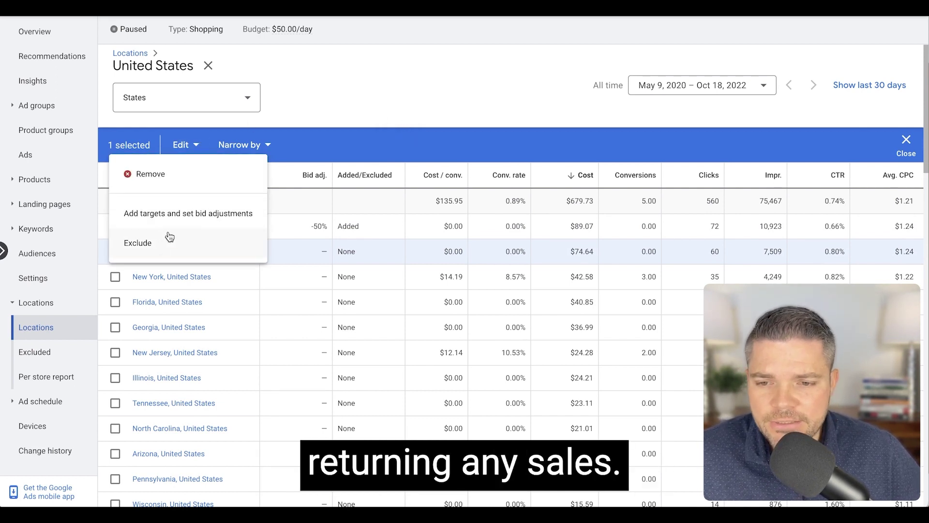
click(321, 116)
click(116, 252)
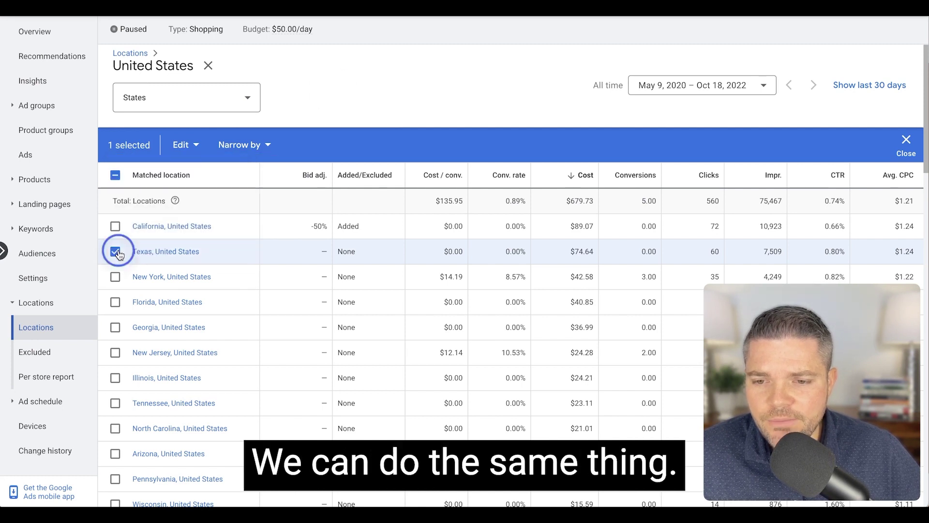
click(115, 252)
click(184, 145)
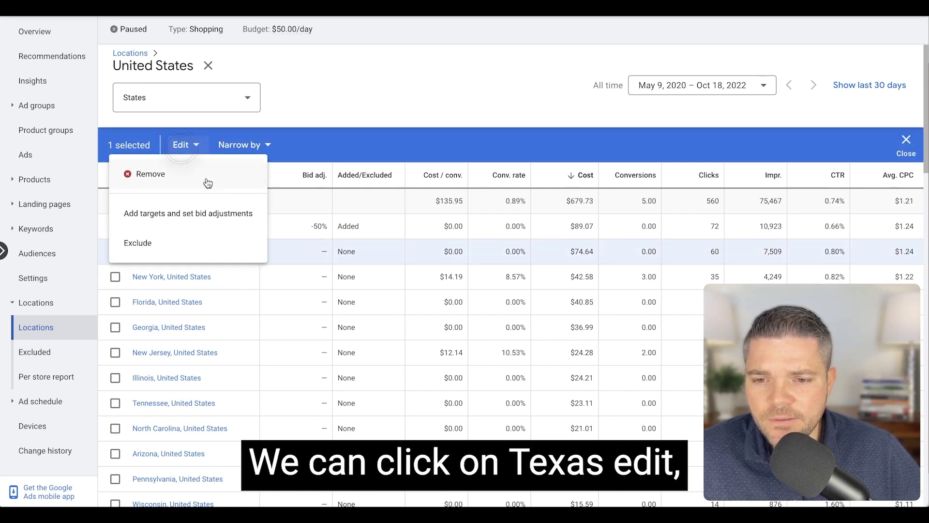
click(155, 244)
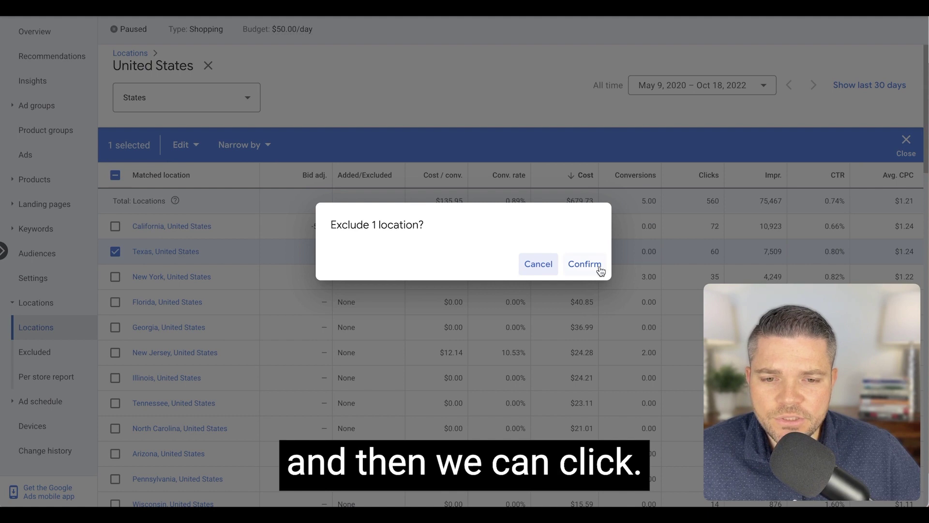
click(585, 264)
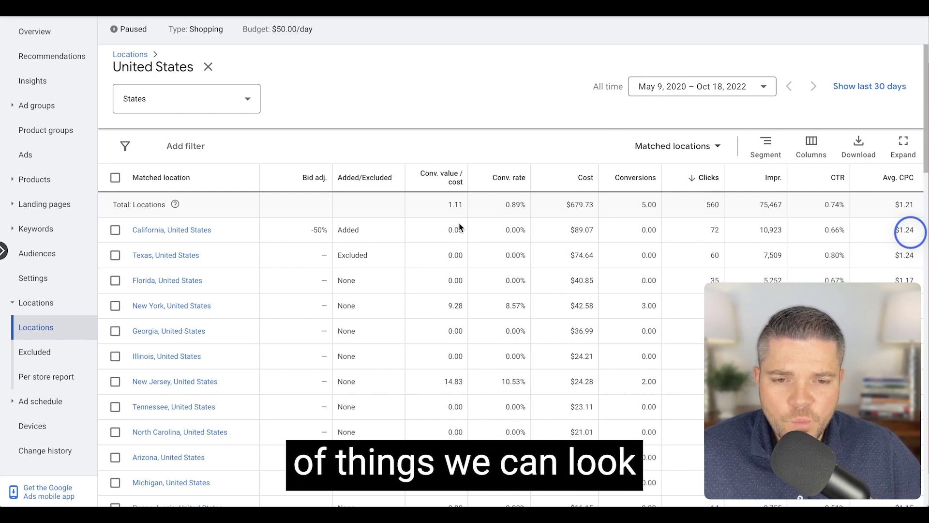
click(457, 182)
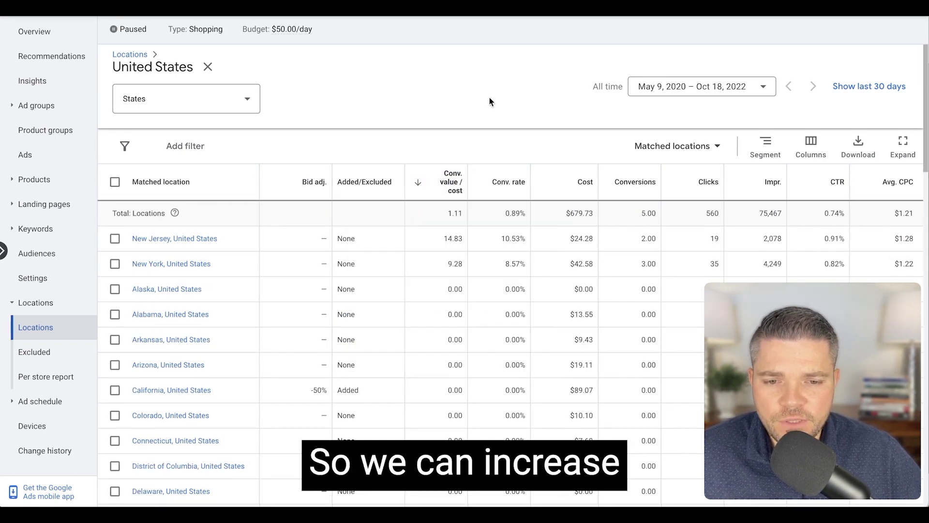
- Give New Jersey, top state at 14.83 Conv. value / cost, a +15% bid adjustment
scroll(490, 101, down, 1)
mouse_move(453, 167)
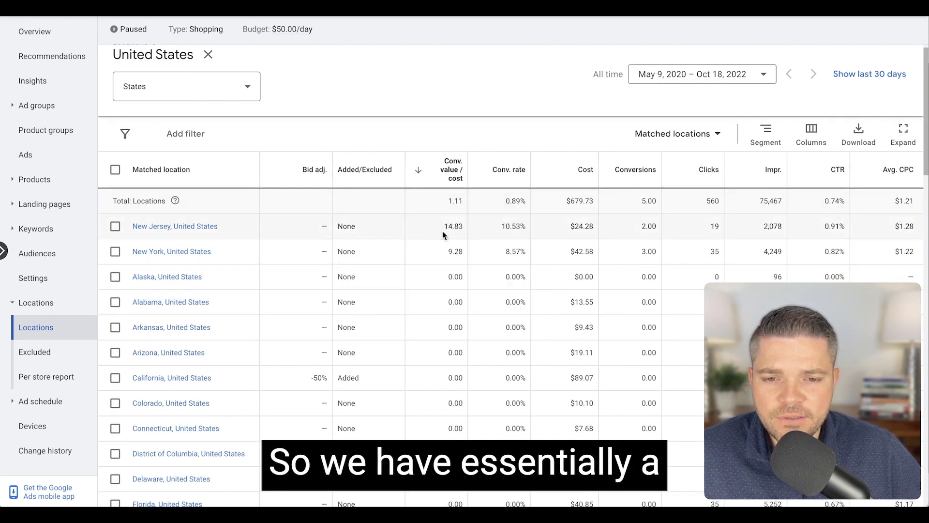
scroll(442, 250, up, 1)
scroll(445, 237, down, 1)
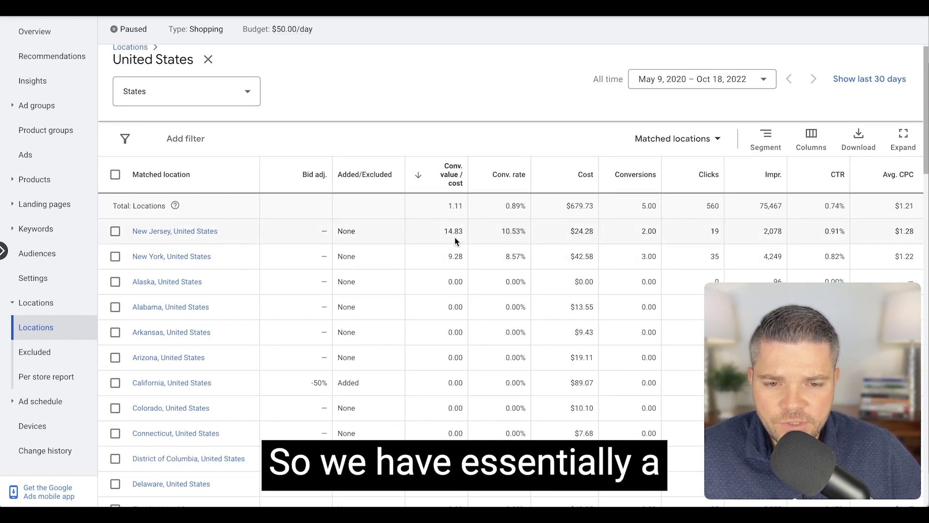
double_click(455, 235)
scroll(465, 252, up, 1)
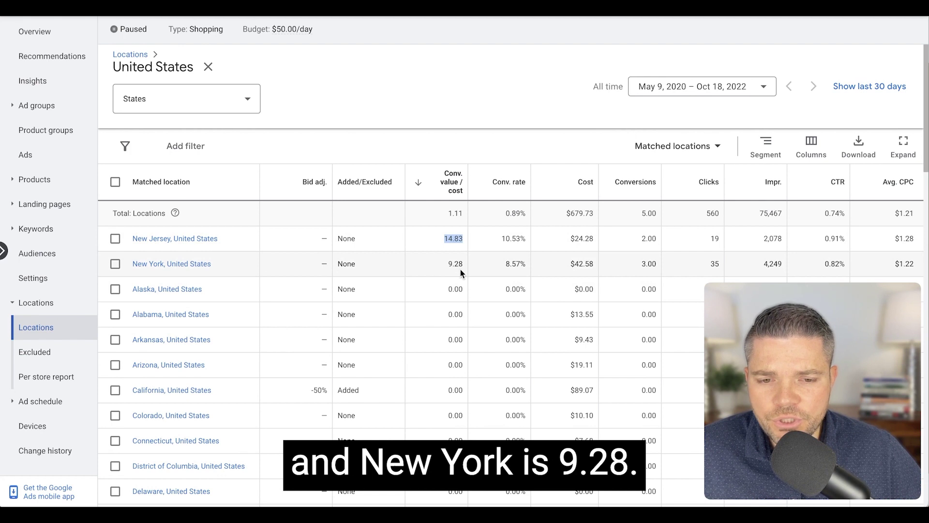
click(434, 240)
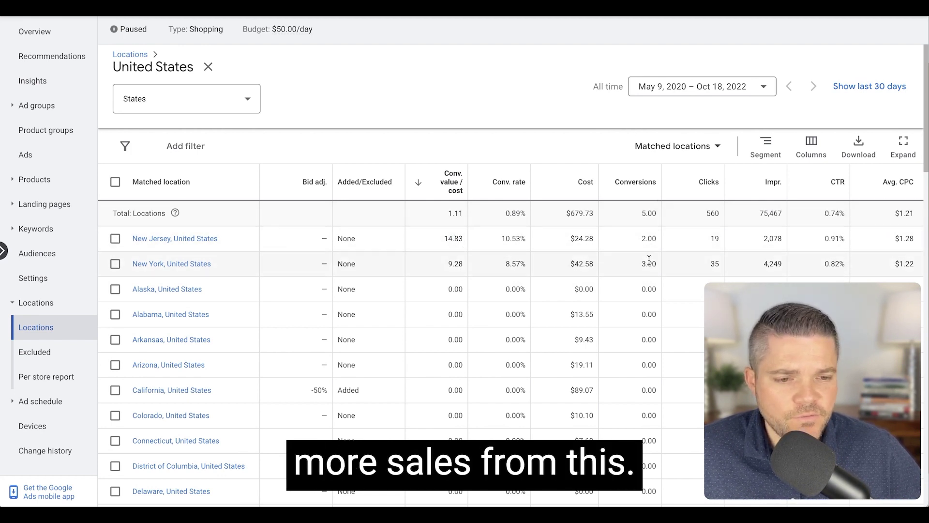
click(115, 238)
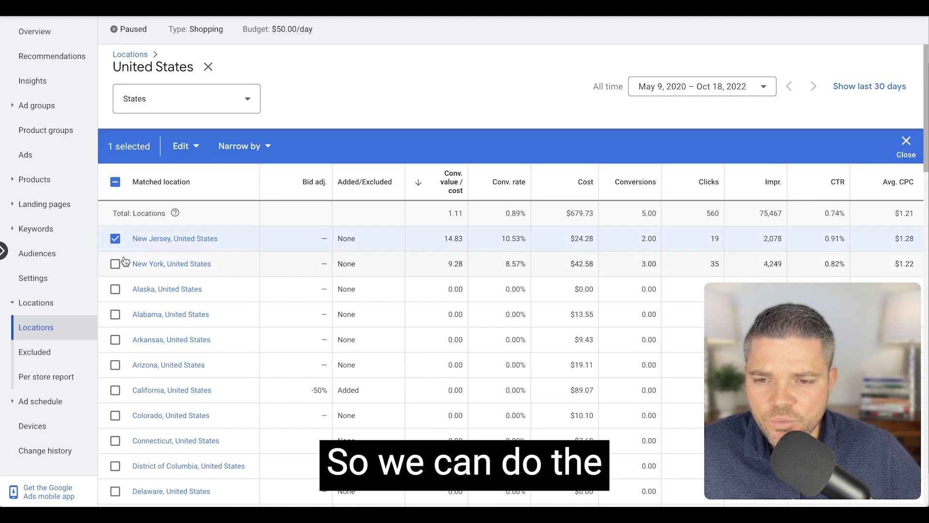
click(186, 145)
click(181, 214)
click(148, 188)
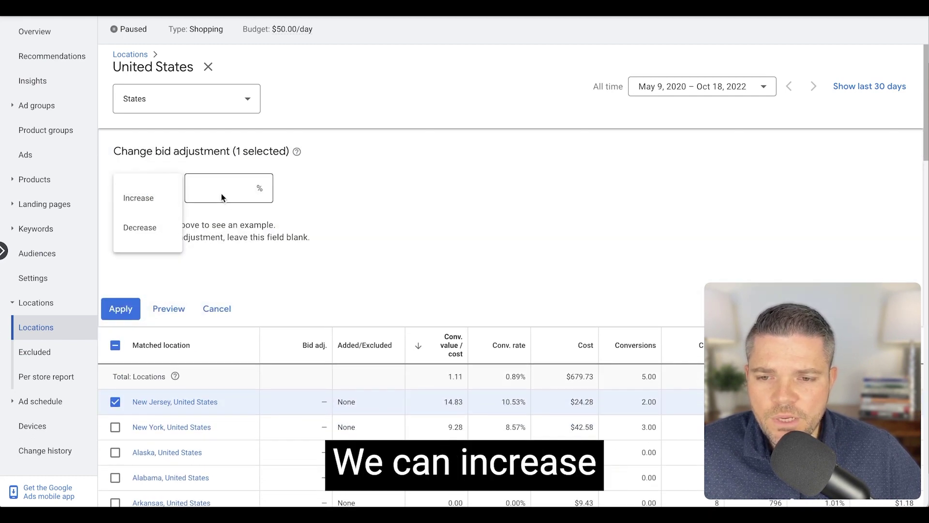
click(238, 191)
text(15)
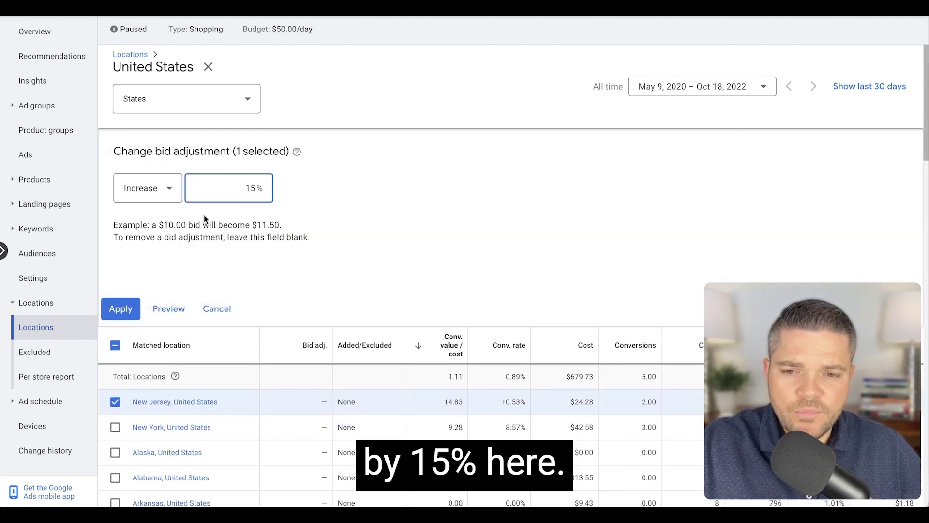
double_click(241, 189)
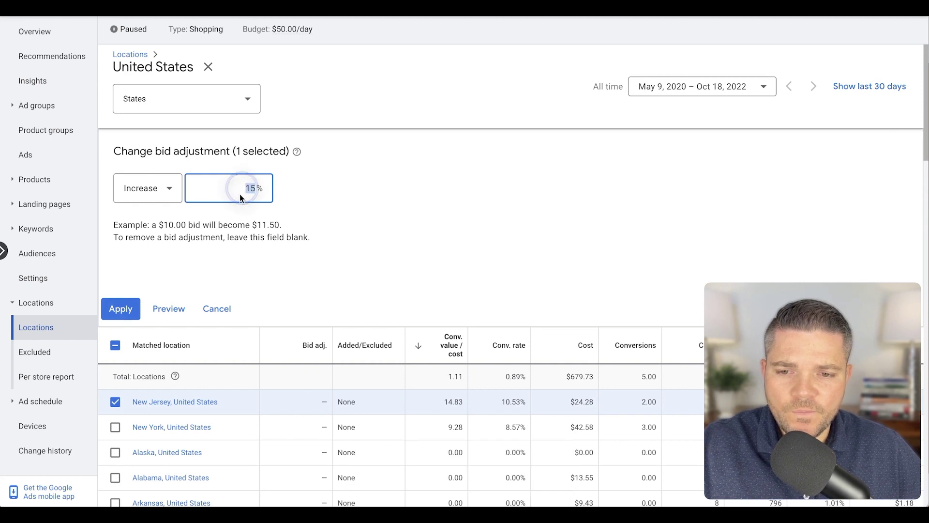
click(117, 308)
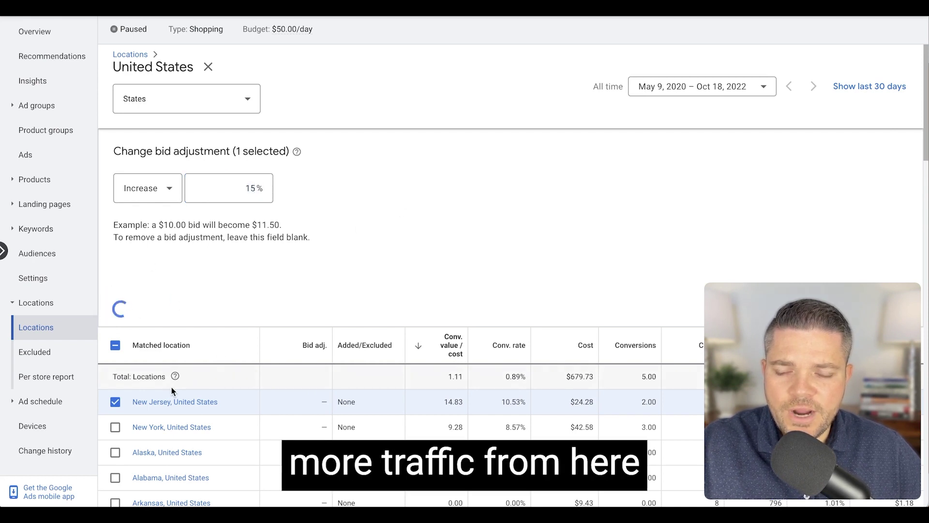
- Give New York a +15% bid adjustment as well
click(115, 427)
click(148, 188)
click(237, 193)
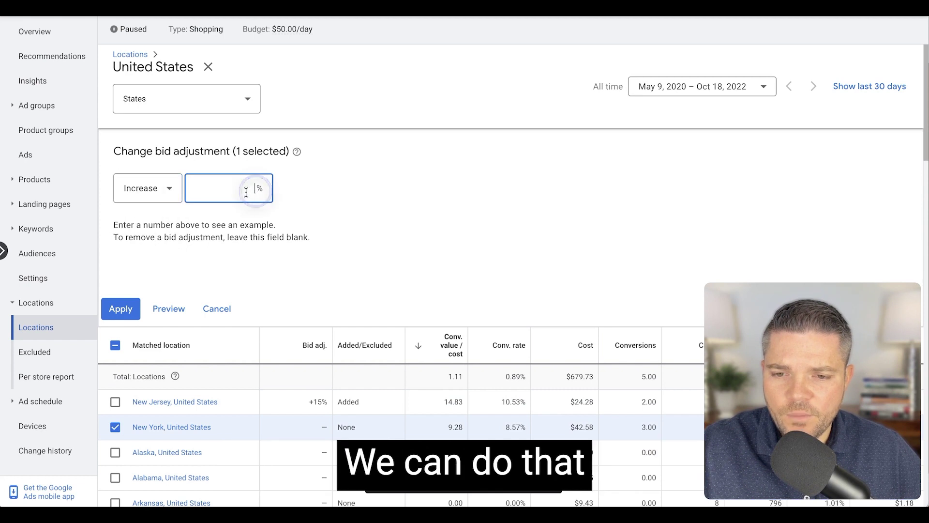
text(15)
click(121, 309)
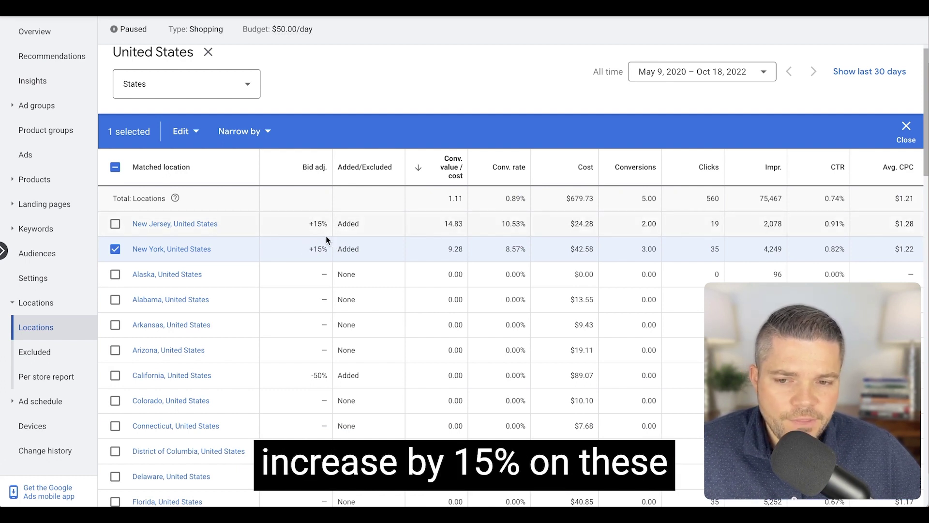
- Go from the Locations overview to the campaign's Audiences page
scroll(559, 249, up, 1)
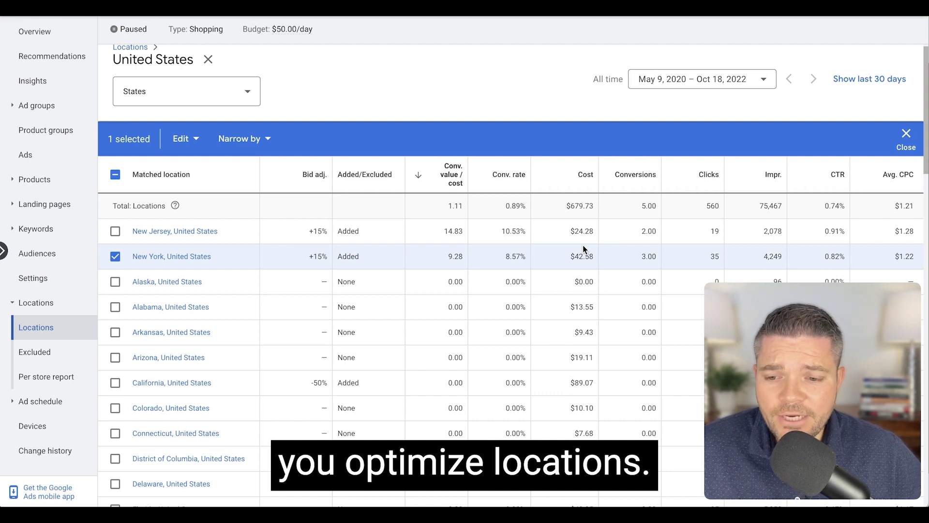
click(36, 327)
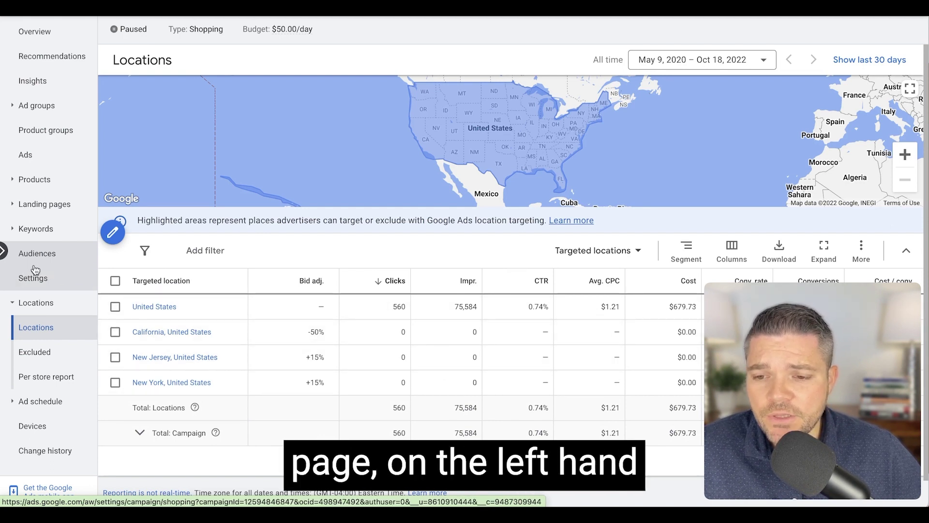
click(44, 255)
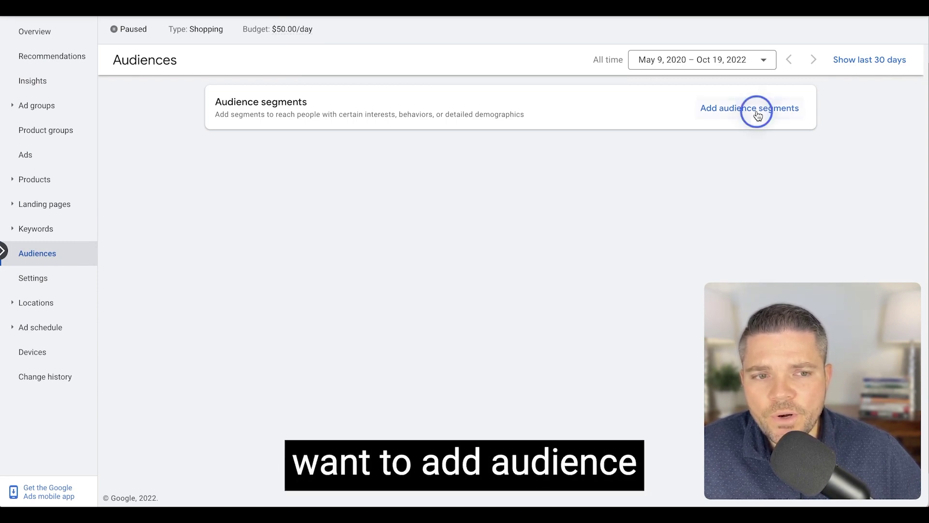
- Observe in-market segments such as Christmas Items & Decor, Gift Baskets, Christmas Shopping, Mother's Day Shopping, Home Decor
click(758, 116)
click(733, 135)
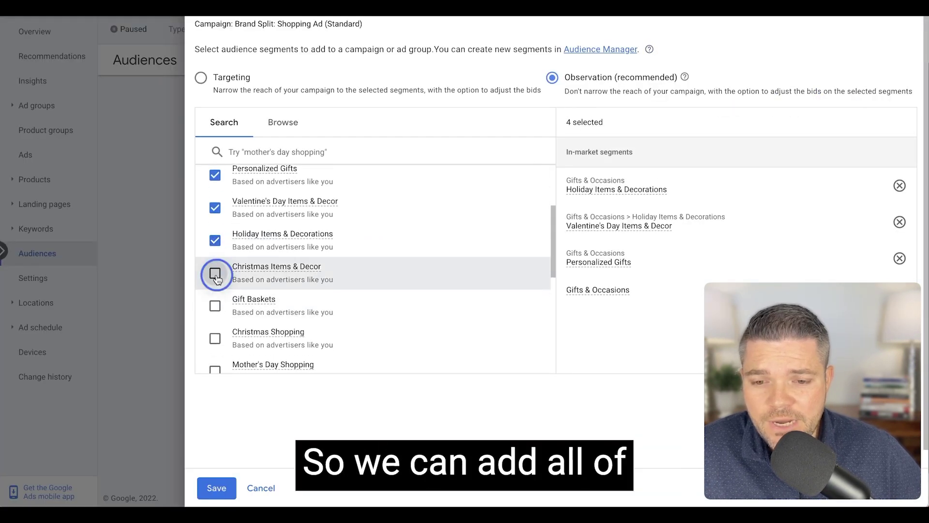
click(215, 270)
click(215, 305)
scroll(215, 322, down, 2)
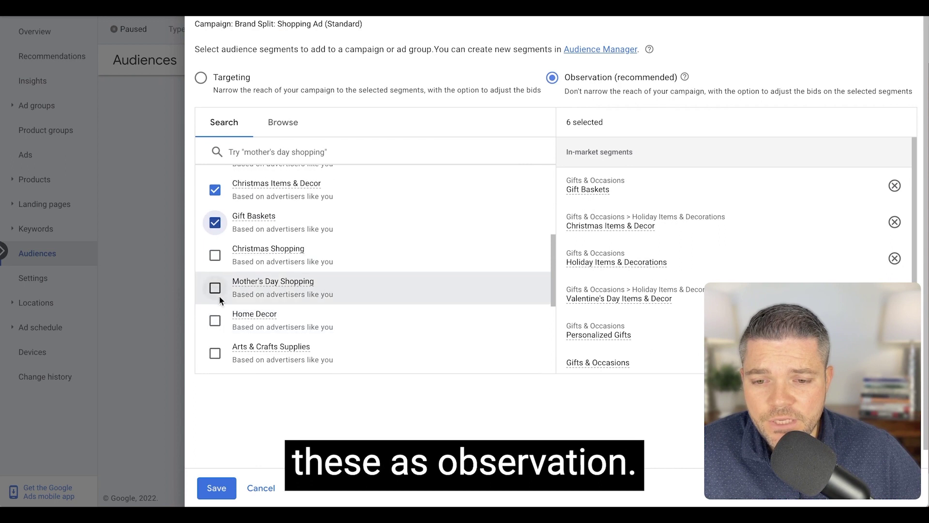
click(215, 255)
click(215, 288)
click(215, 321)
click(215, 353)
scroll(215, 339, down, 2)
click(215, 311)
click(215, 311)
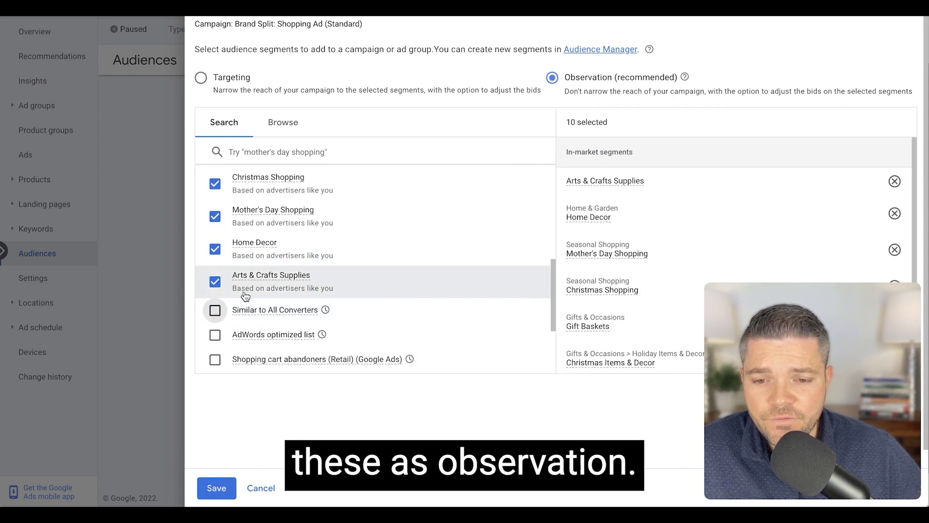
click(217, 487)
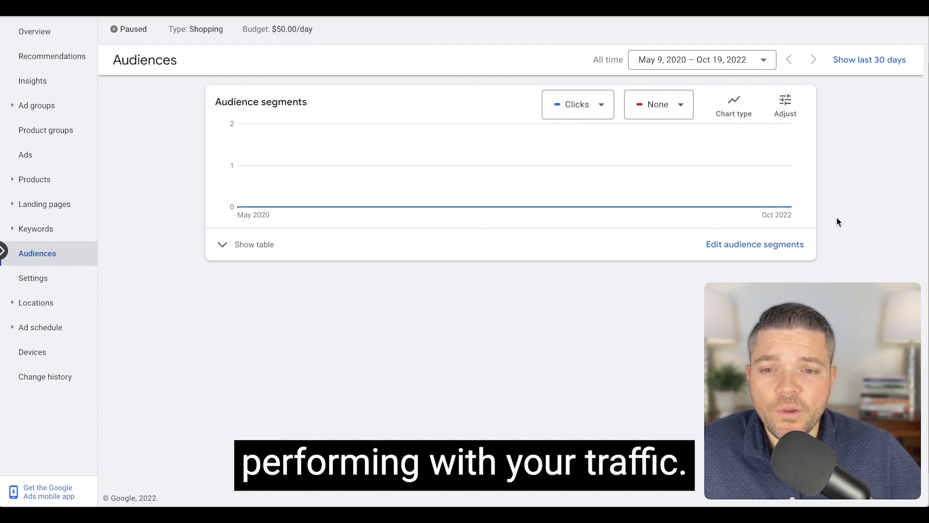
- Bring up the table of added audience segments and scroll through it
click(251, 247)
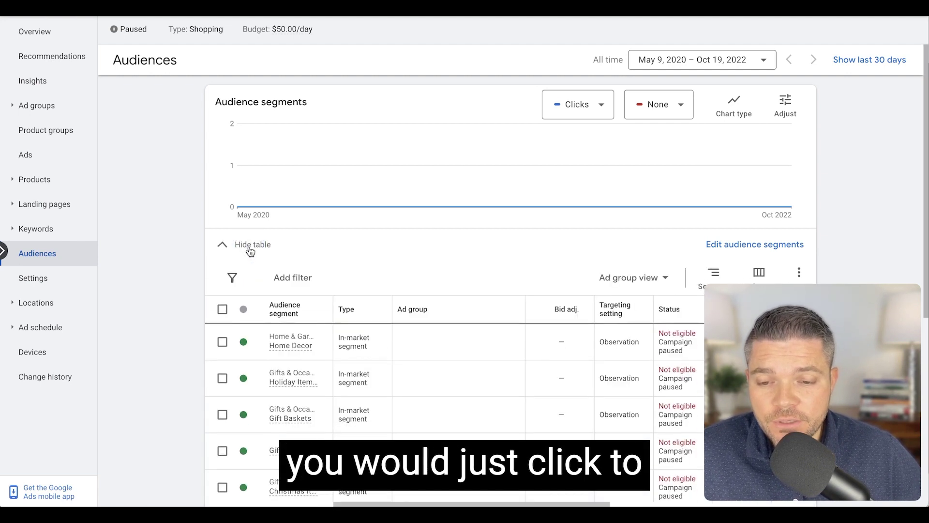
scroll(583, 325, down, 2)
scroll(583, 324, up, 1)
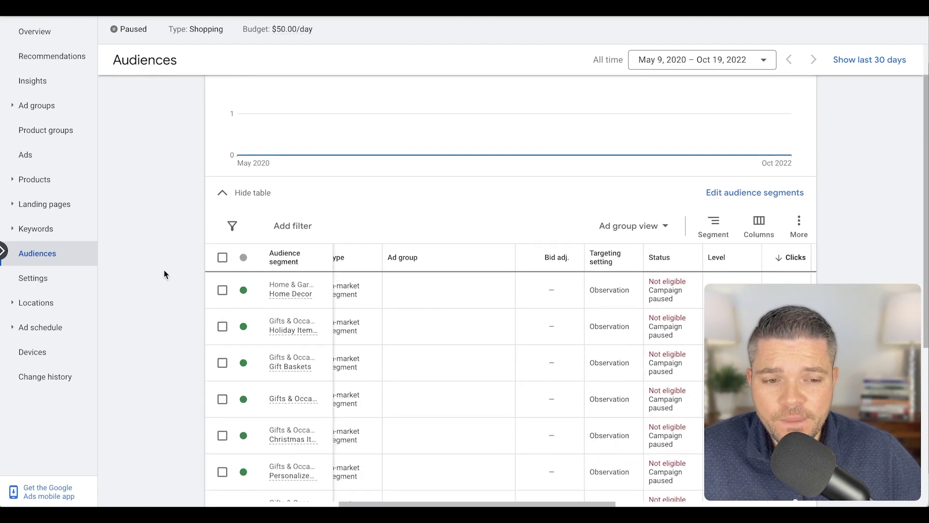
scroll(166, 271, down, 2)
scroll(164, 271, up, 1)
scroll(164, 274, down, 5)
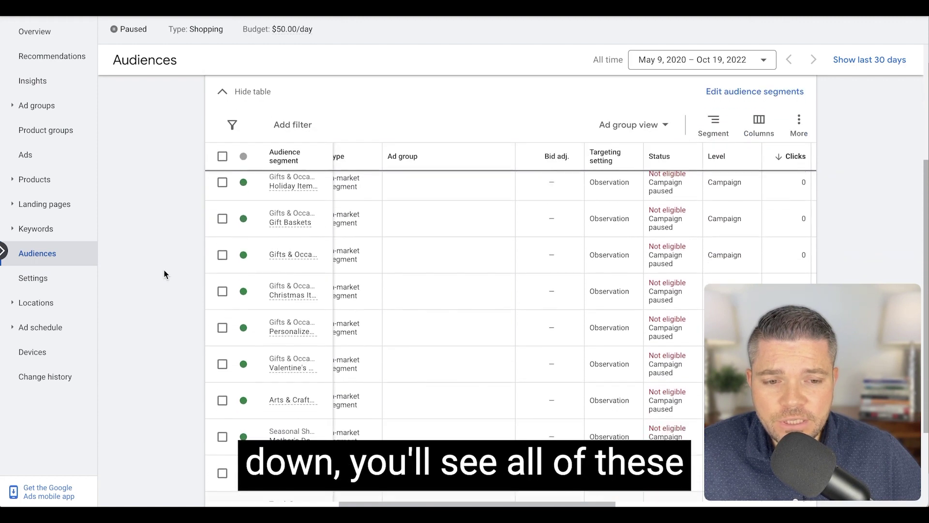
scroll(164, 274, up, 3)
scroll(482, 285, left, 1)
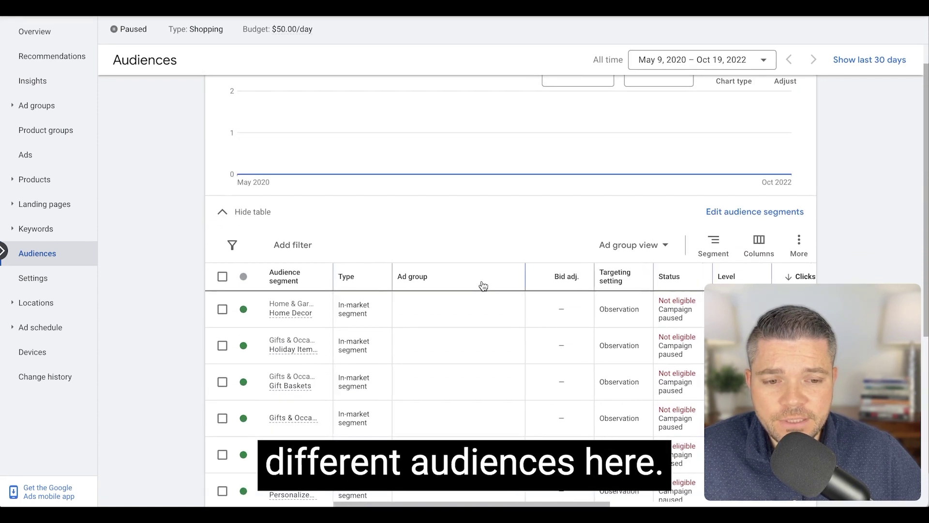
scroll(482, 285, right, 5)
scroll(169, 246, down, 4)
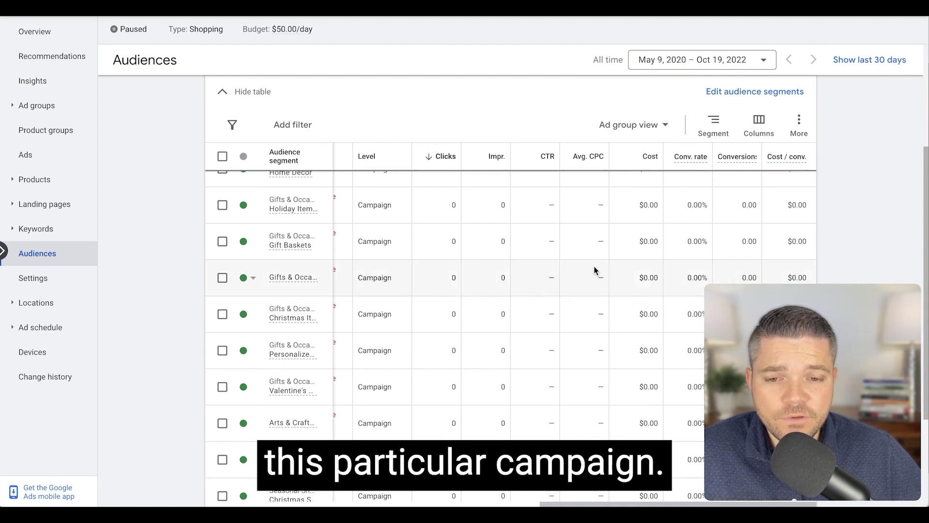
scroll(641, 229, up, 1)
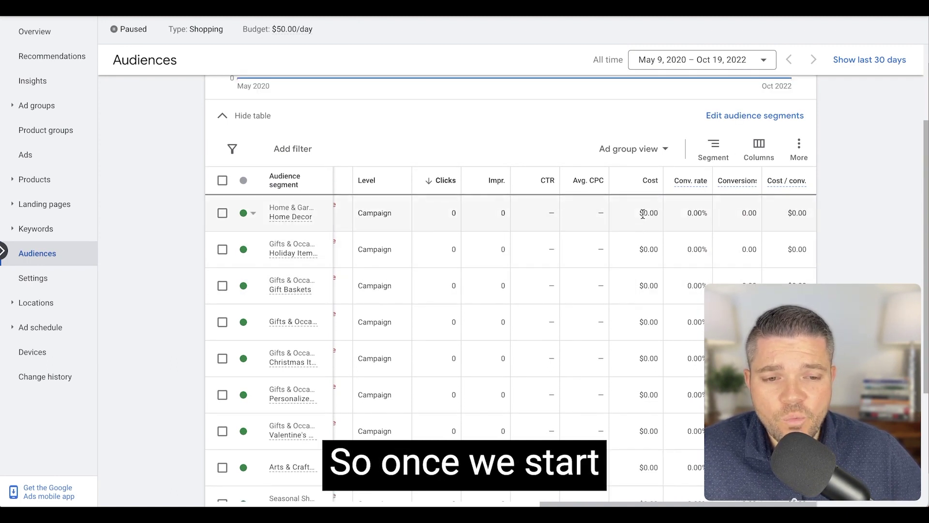
click(639, 214)
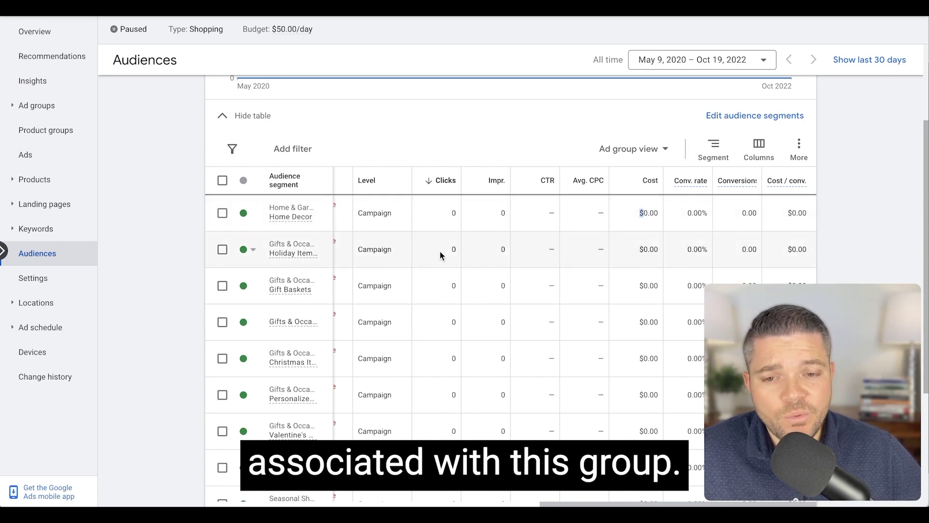
scroll(577, 221, left, 5)
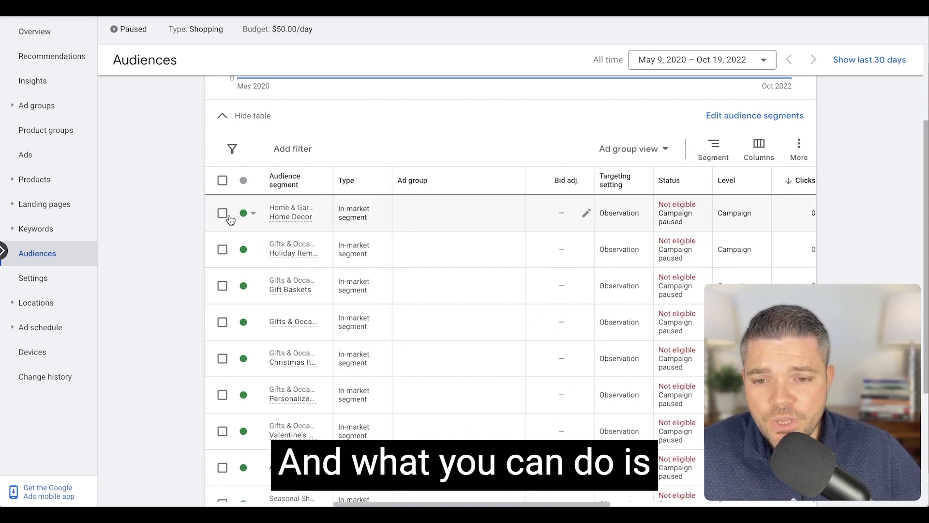
- Widen the Audience segment column and check the Holiday Items & Decorations Observation setting
drag(333, 180, 409, 182)
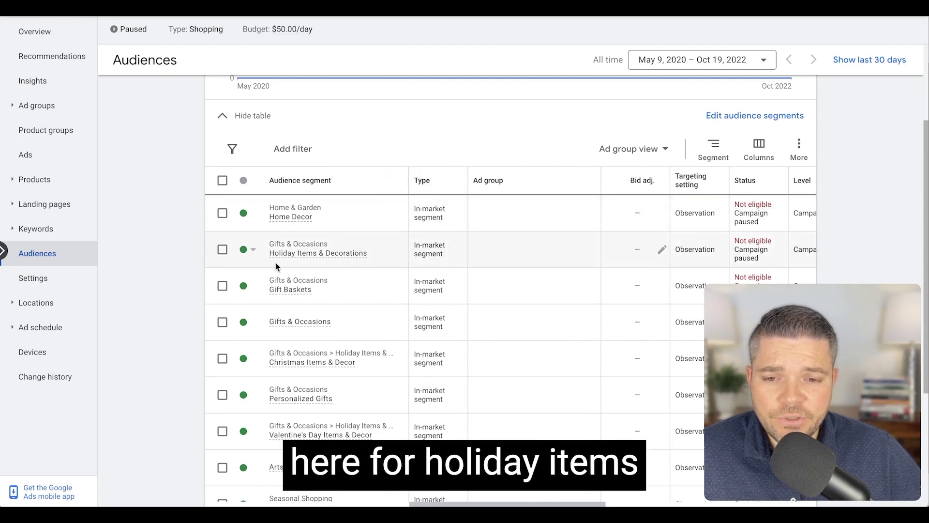
mouse_move(297, 259)
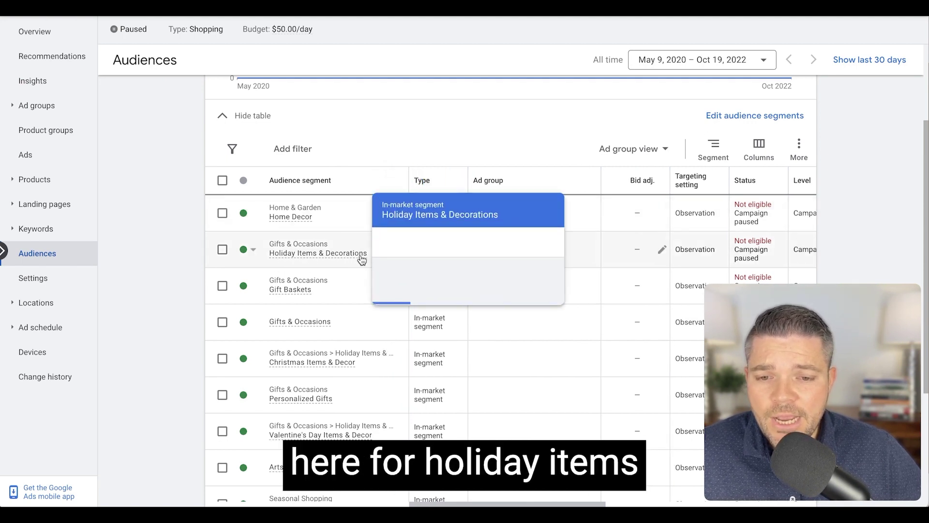
click(223, 250)
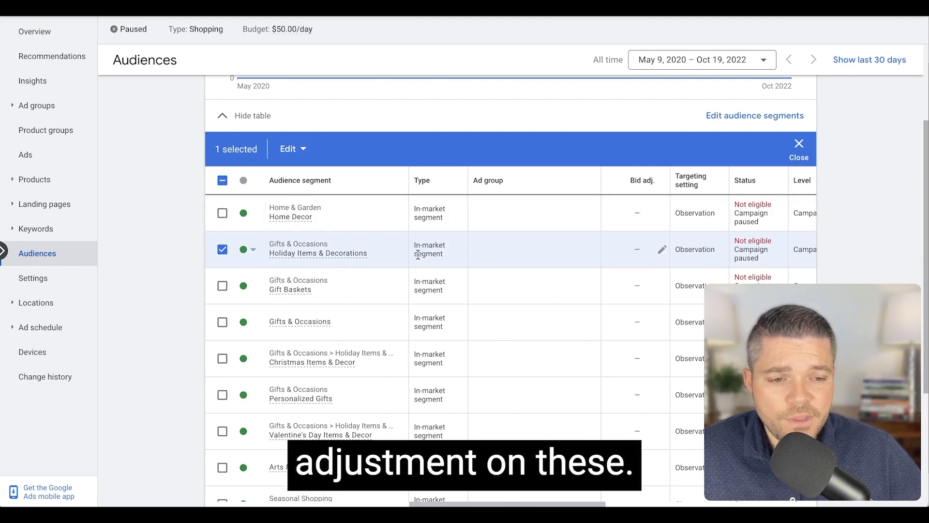
key(Escape)
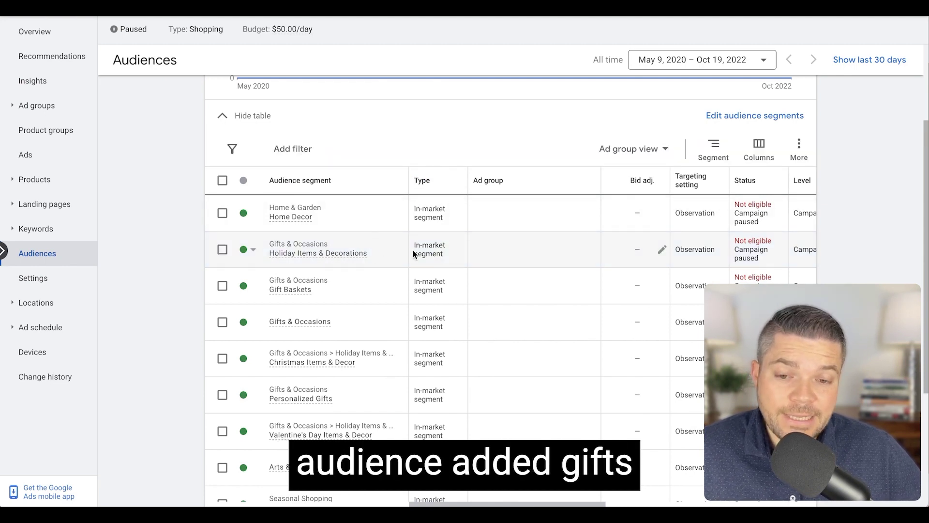
double_click(699, 248)
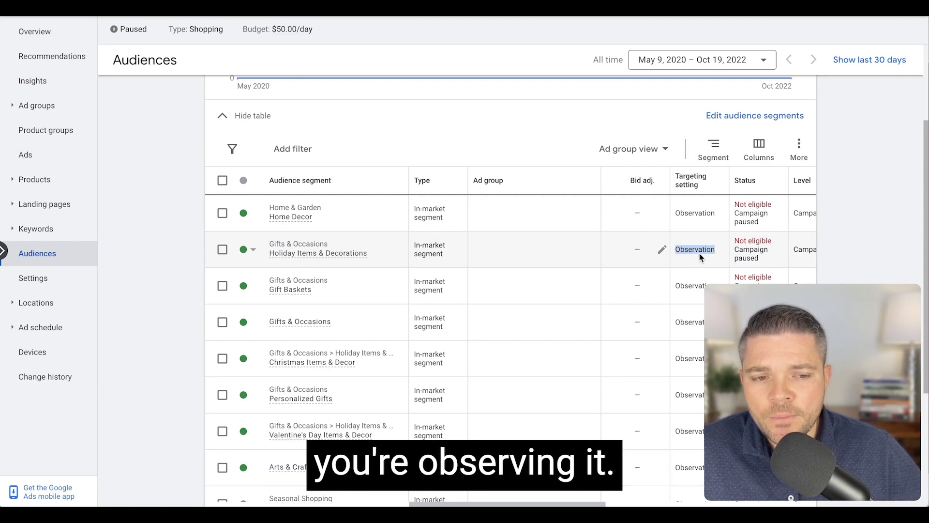
click(662, 250)
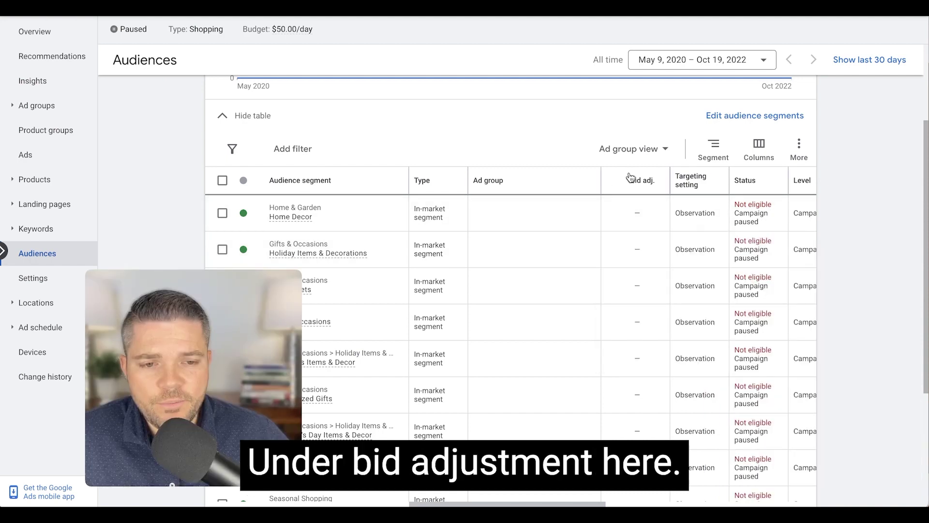
- Set a Decrease 20% bid adjustment on Holiday Items & Decorations and save it
click(662, 250)
click(654, 280)
click(647, 315)
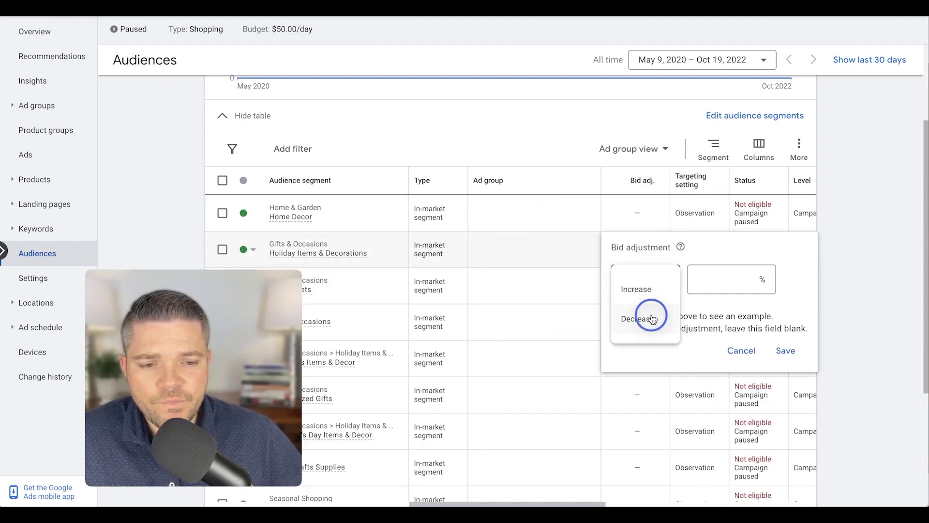
click(716, 292)
text(20)
double_click(755, 279)
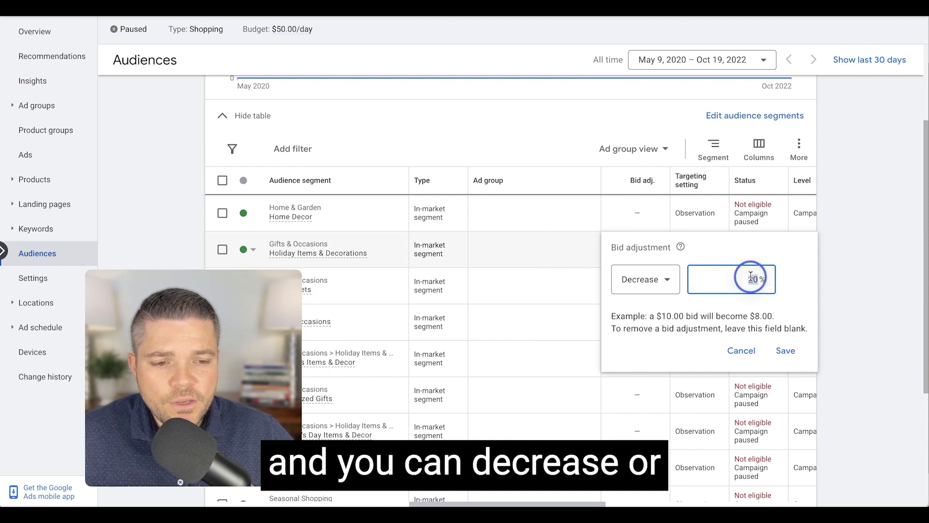
click(786, 350)
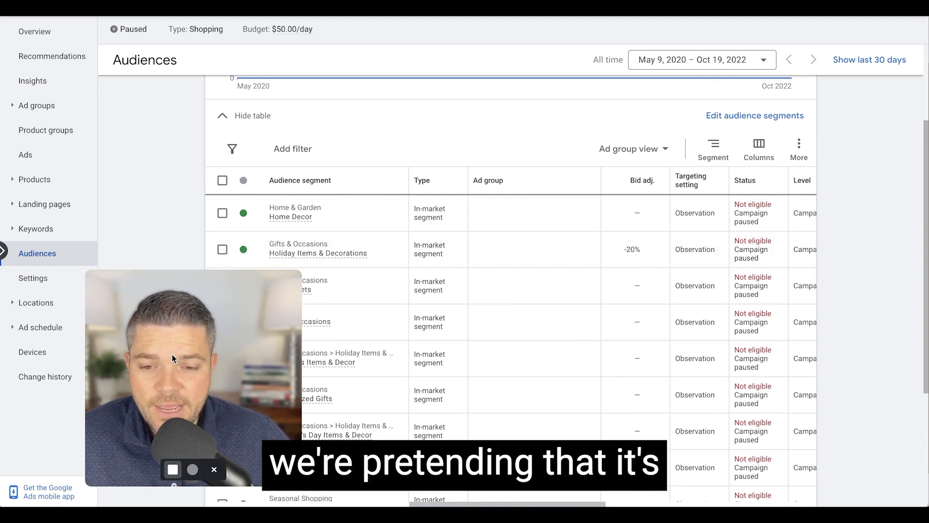
drag(91, 359, 784, 367)
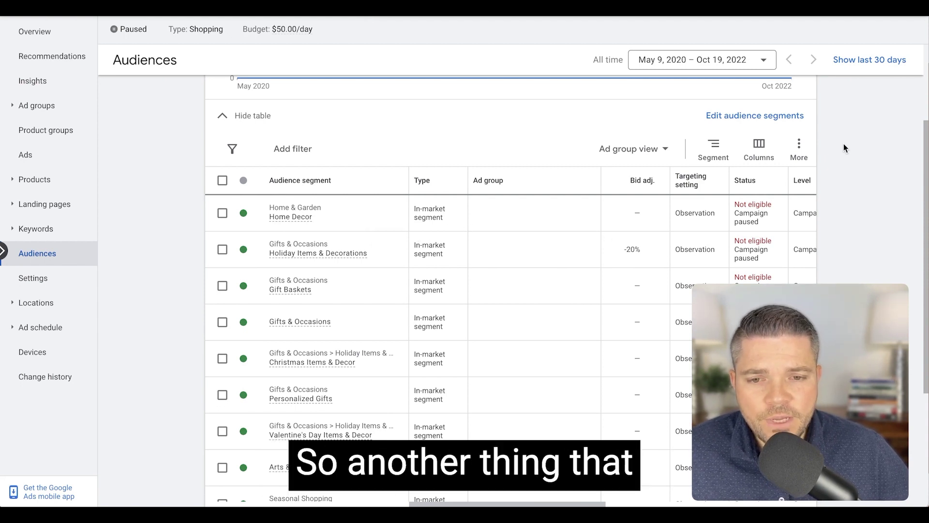
- At campaign level, add Shopping cart abandoners, Product viewers and Past buyers (Retail), then save
click(755, 115)
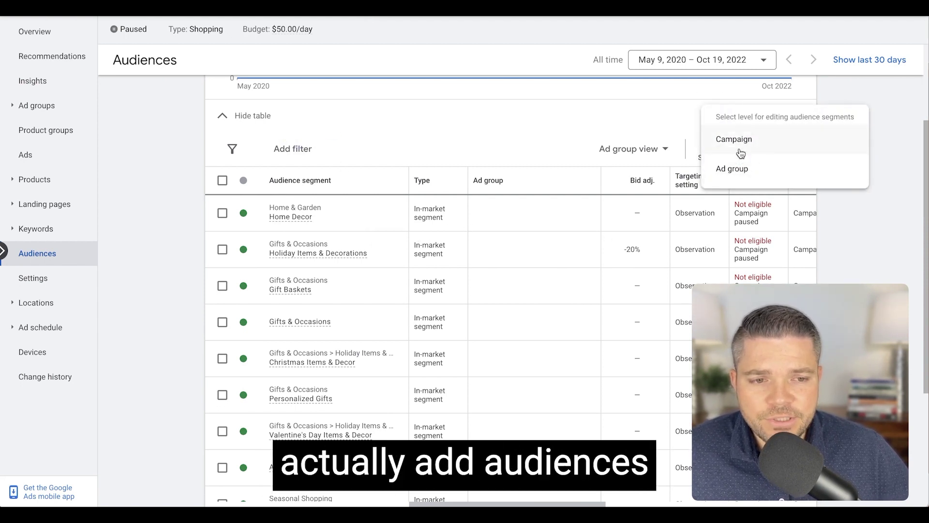
click(736, 138)
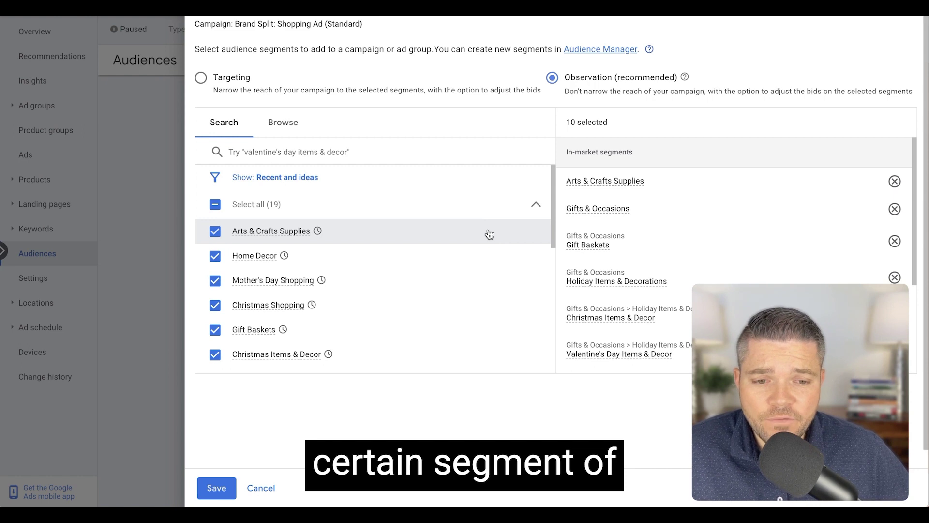
scroll(390, 263, down, 5)
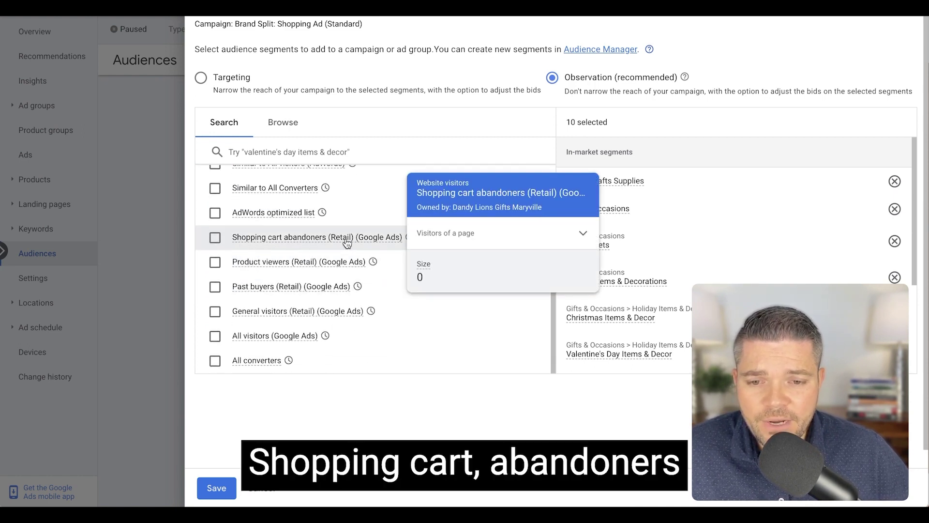
mouse_move(300, 266)
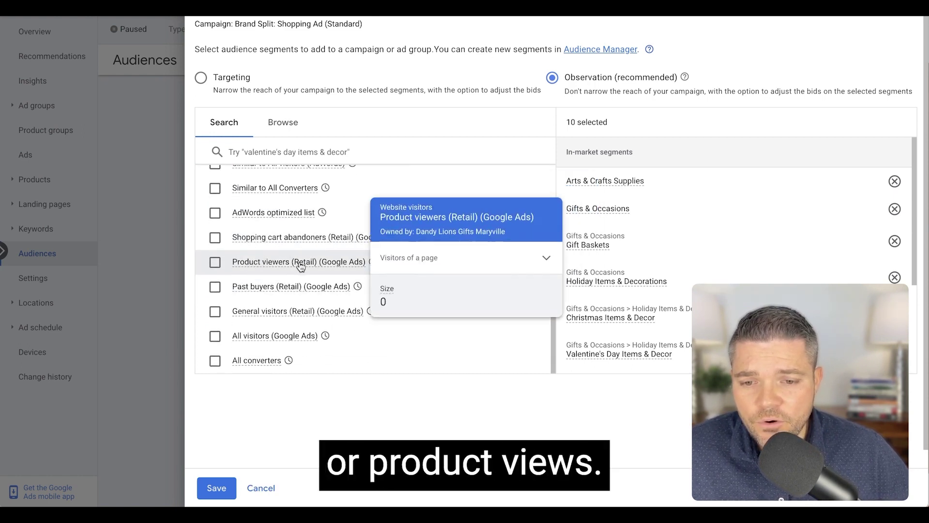
click(222, 239)
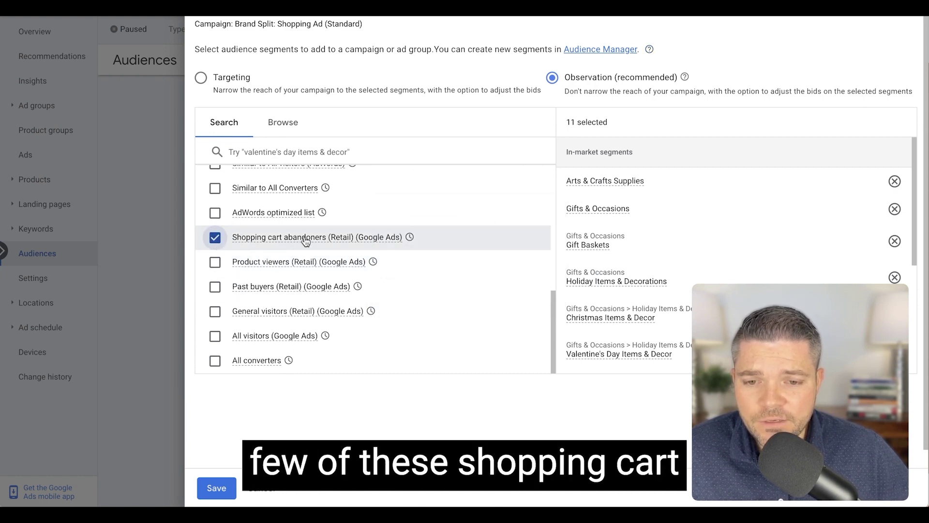
click(228, 262)
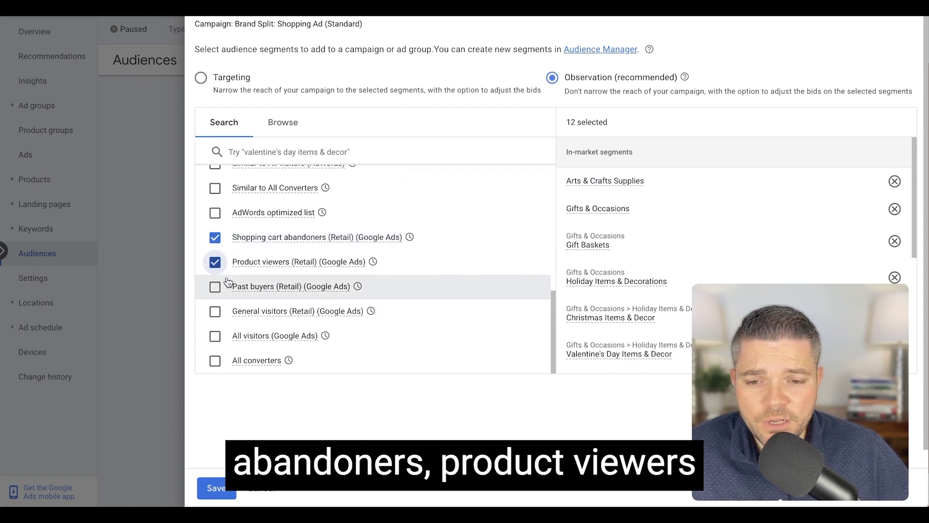
click(225, 288)
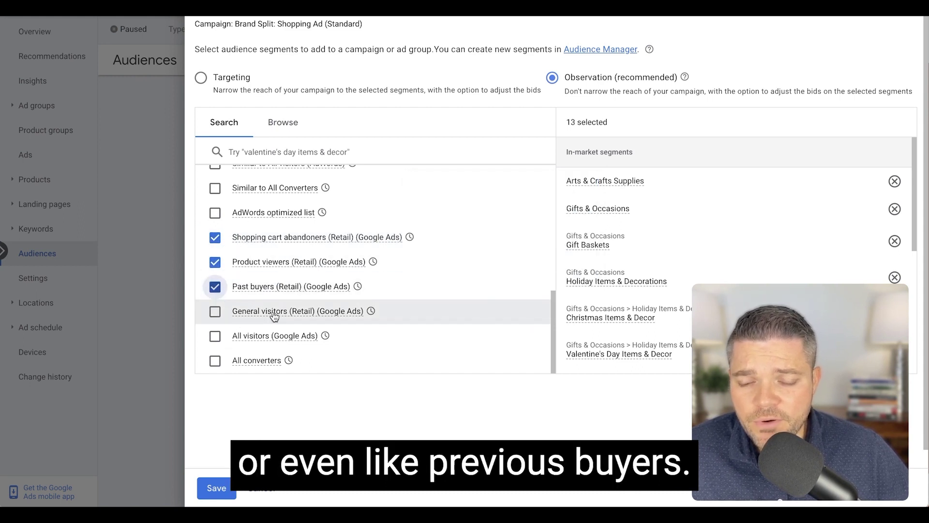
click(220, 488)
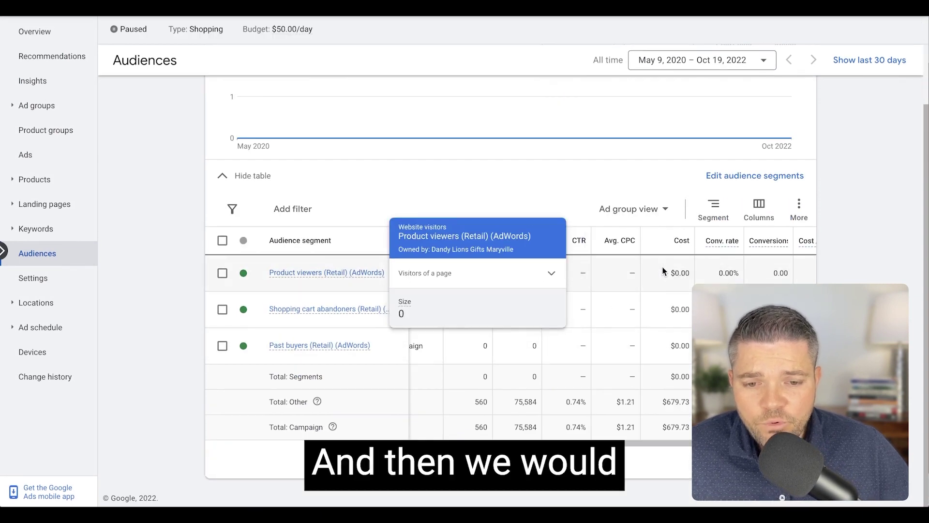
- Widen the Audience segment column and give Shopping cart abandoners (Retail) a +10% bid adjustment
drag(409, 241, 465, 240)
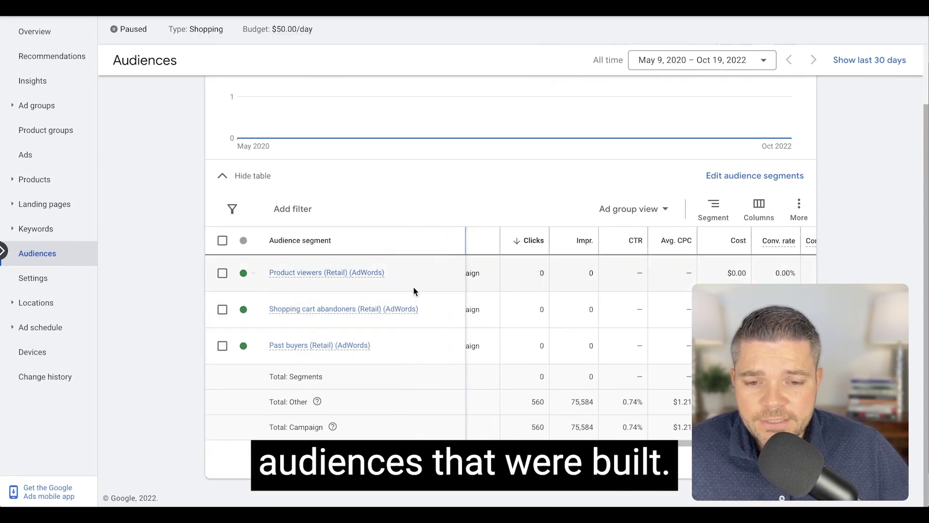
scroll(409, 300, right, 5)
mouse_move(276, 322)
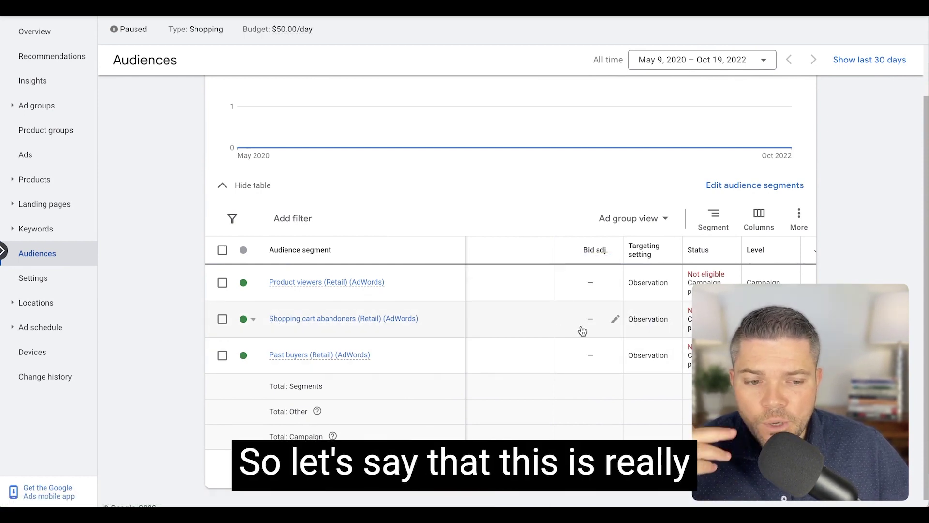
click(617, 321)
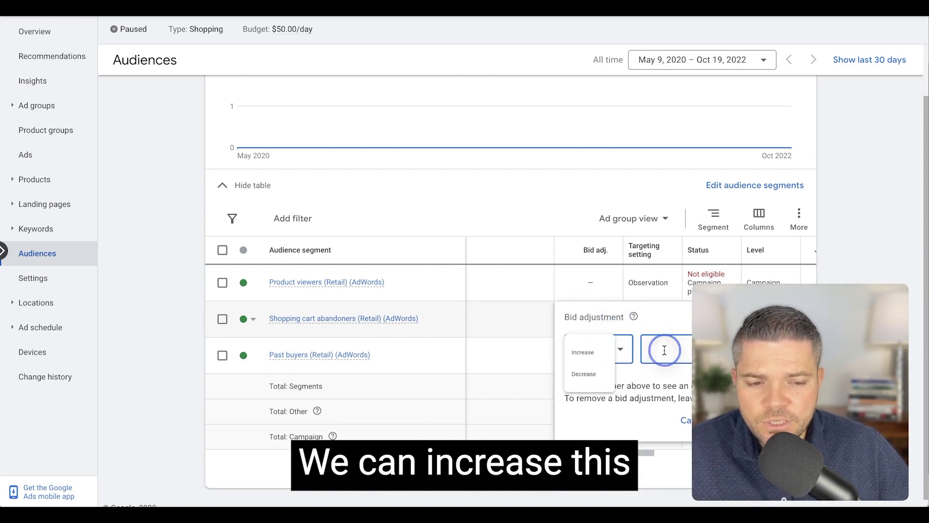
text(10)
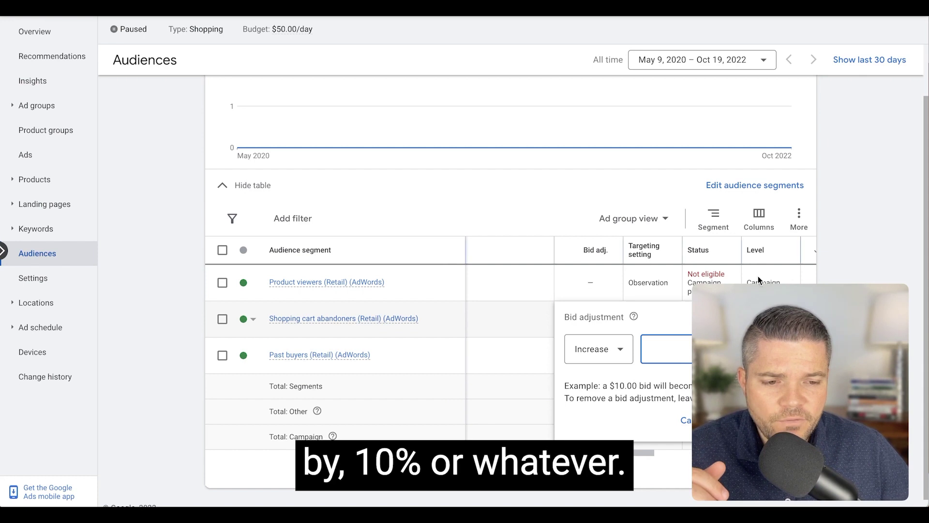
key(Return)
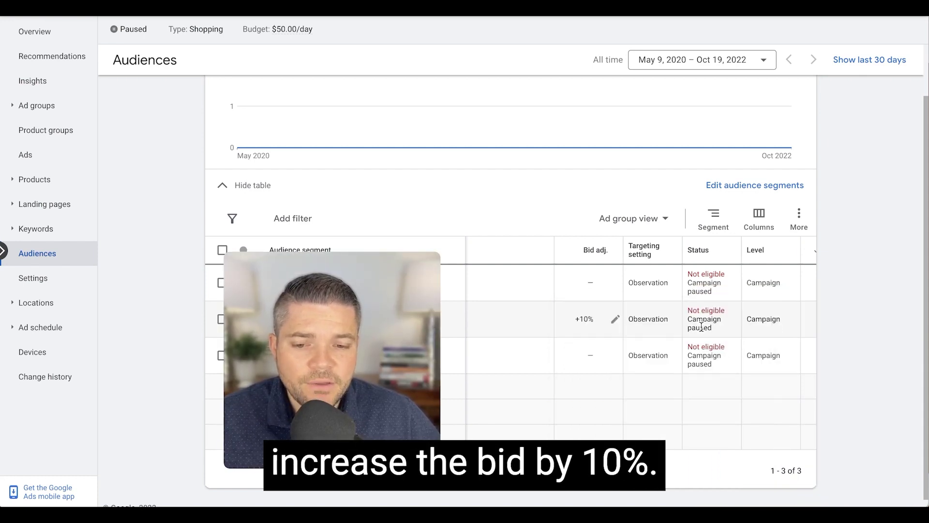